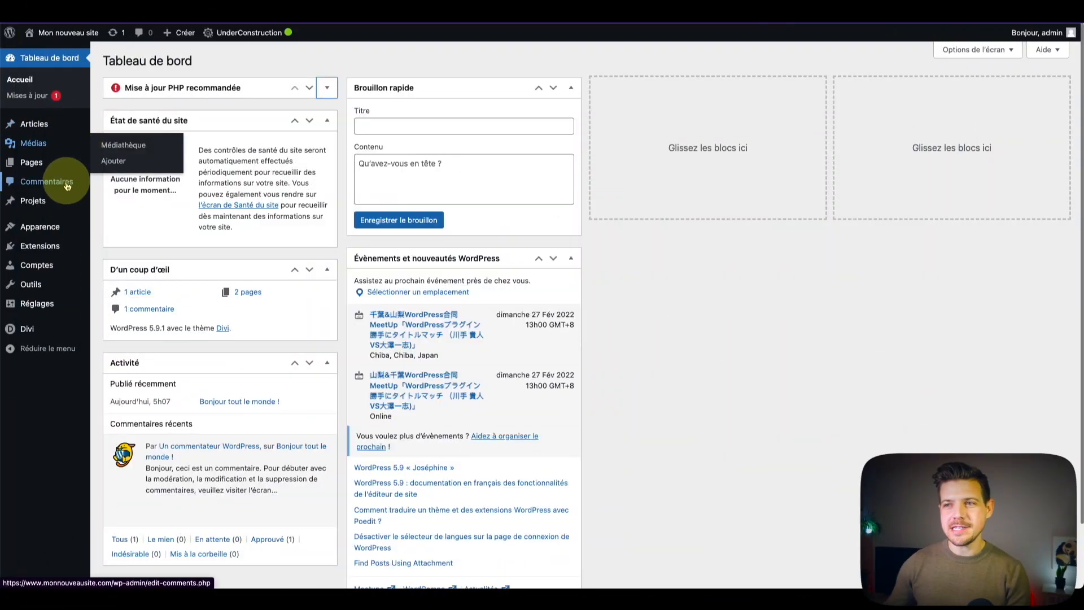
Search for new plugins to add with the keyword "contact form"
mouse_move(49, 233)
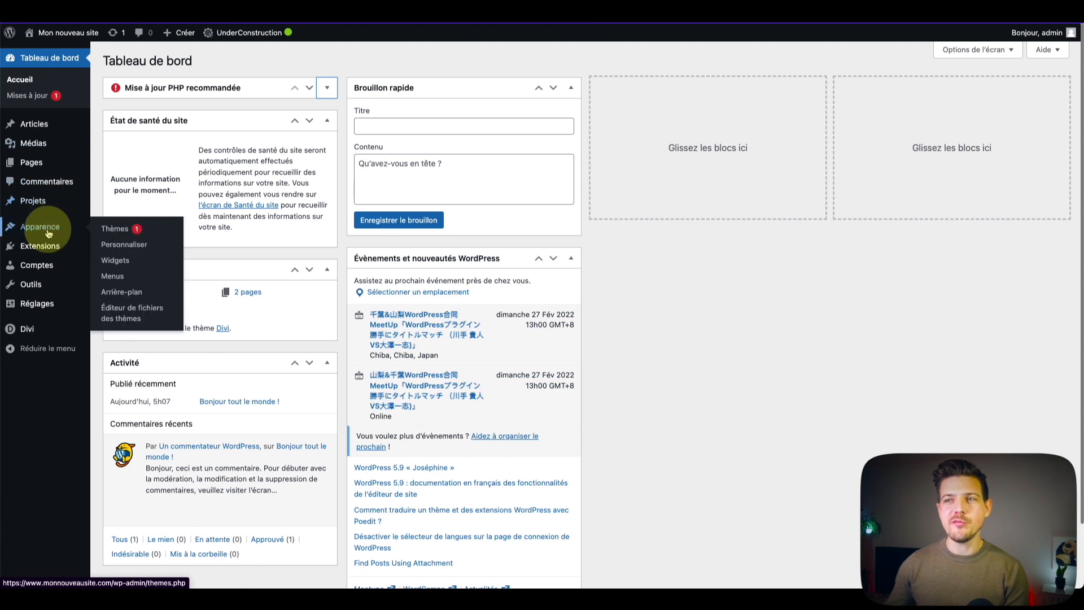
click(122, 261)
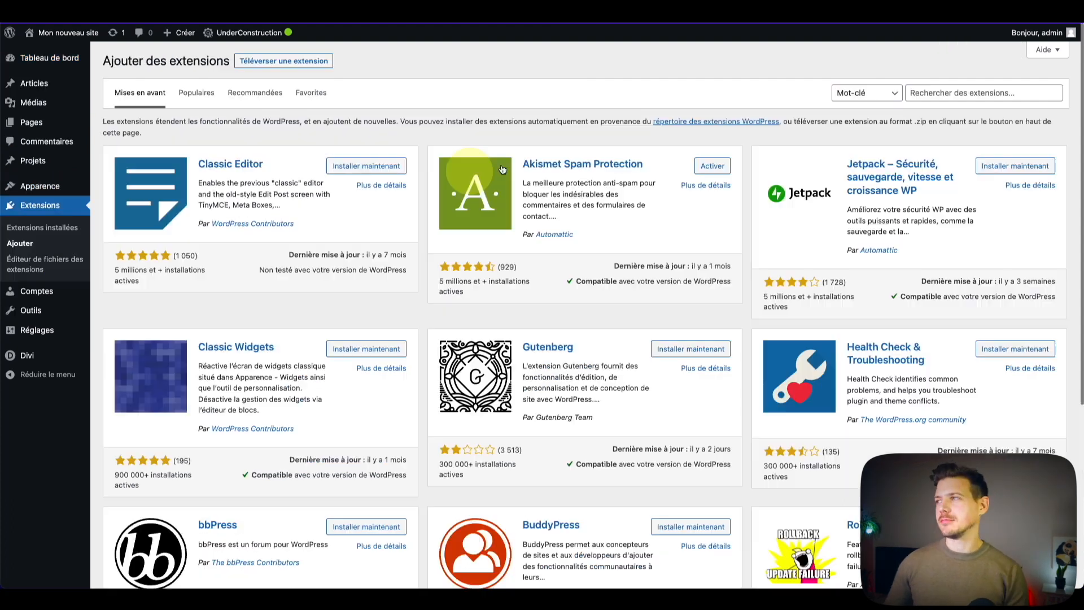
click(938, 95)
text(contact form)
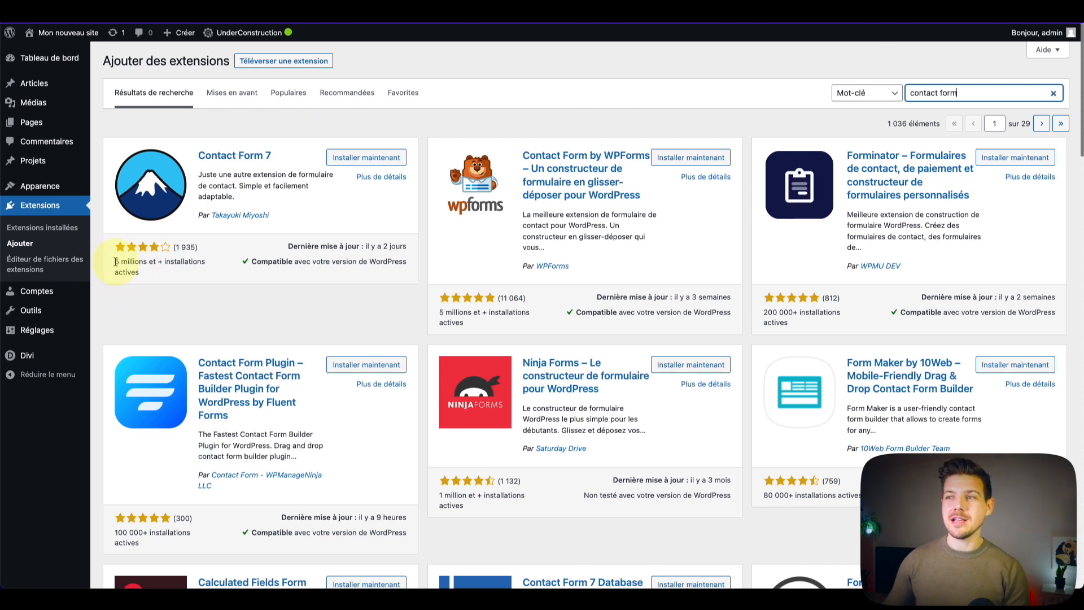
Install and activate the Contact Form by WPForms plugin
drag(115, 261, 204, 263)
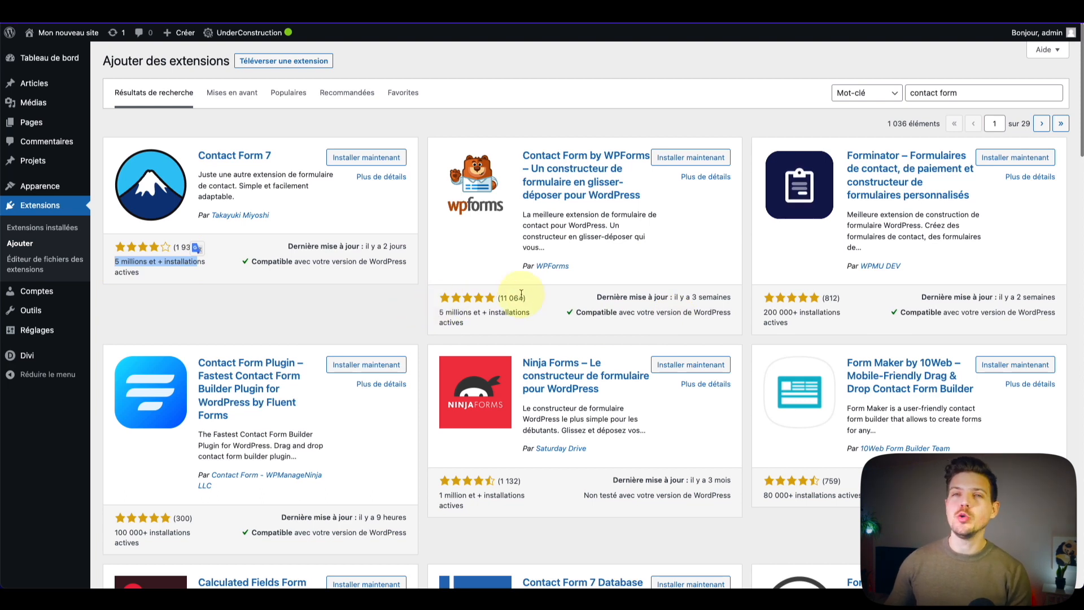
click(685, 158)
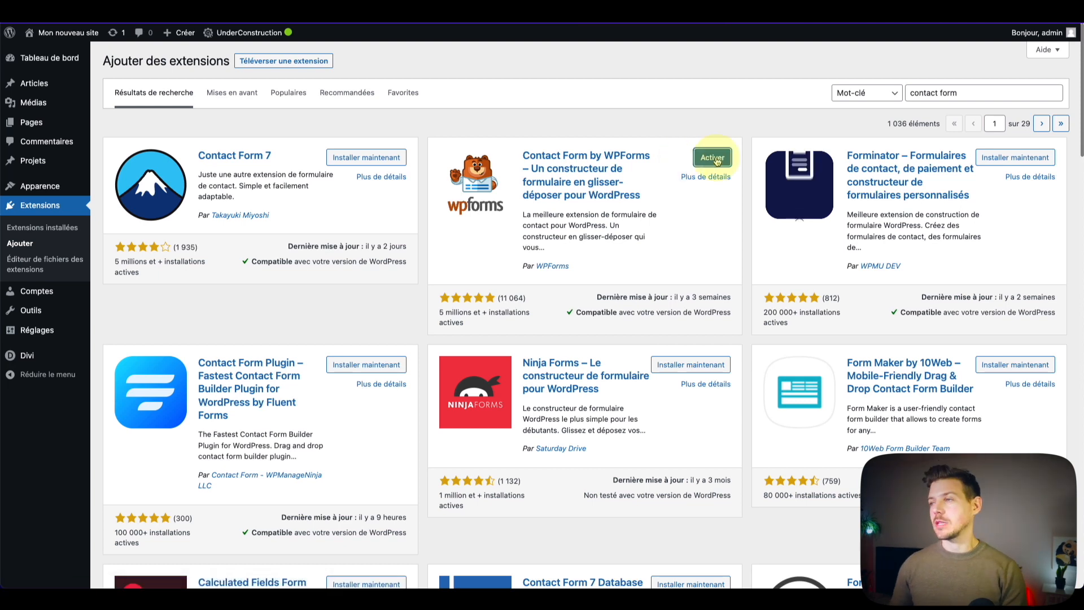
click(715, 159)
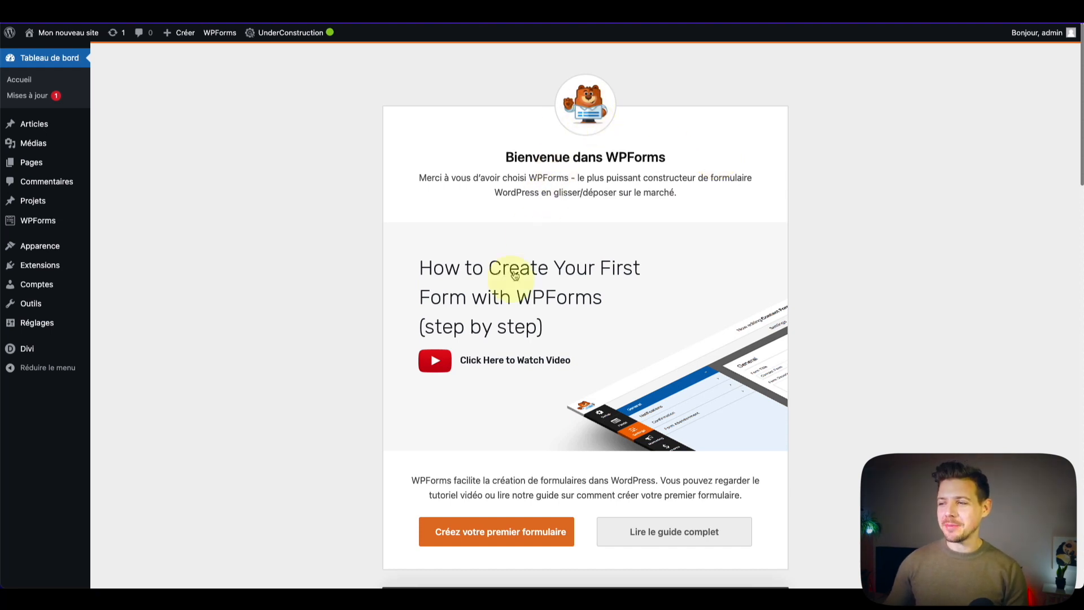
Create a first WPForms form from the Simple Contact Form template
click(471, 538)
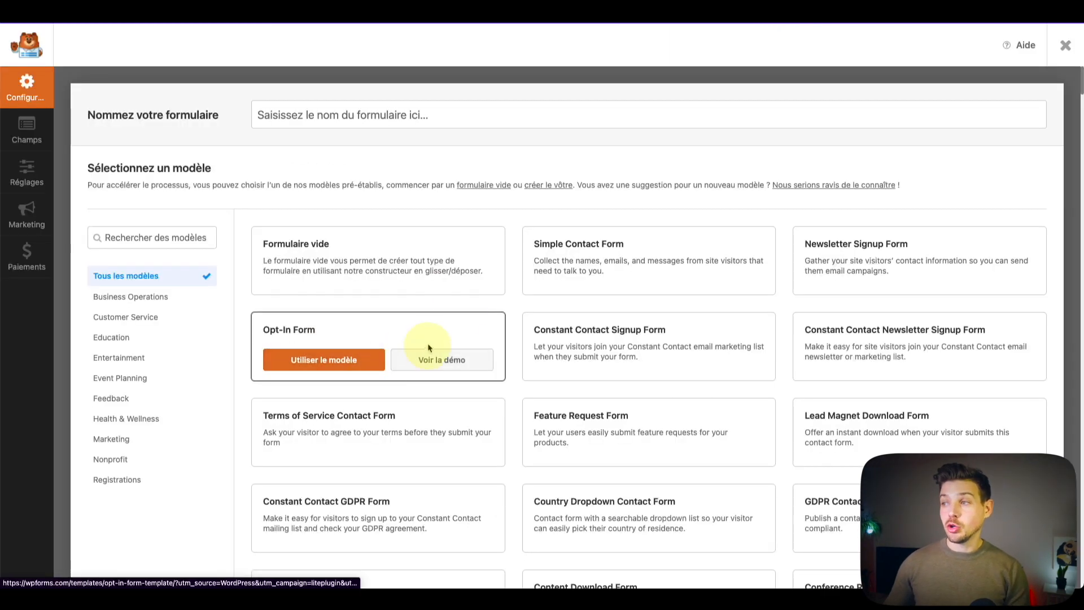
mouse_move(598, 279)
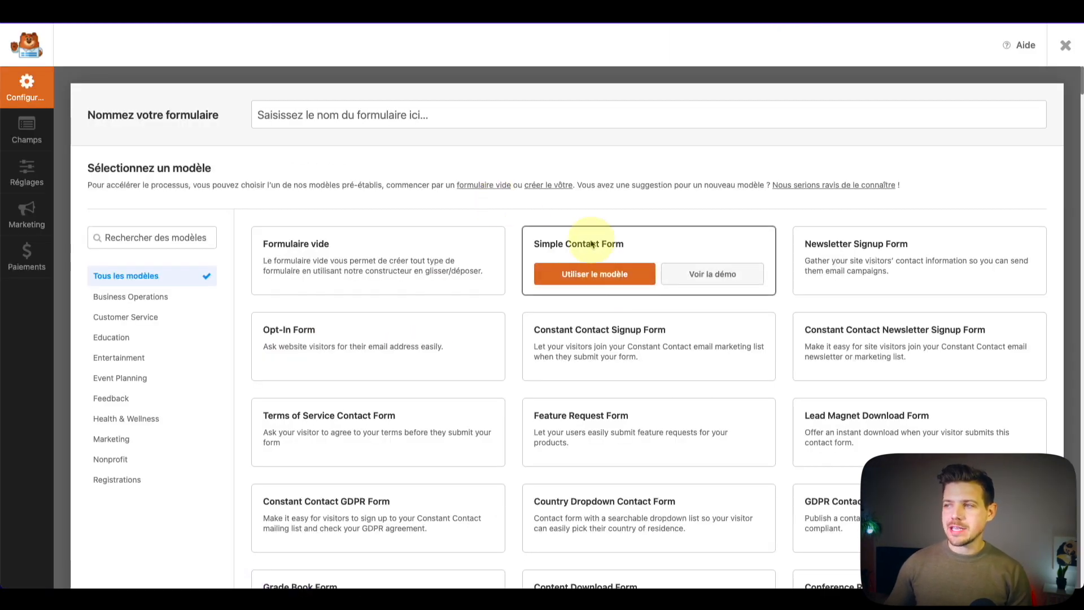
click(576, 272)
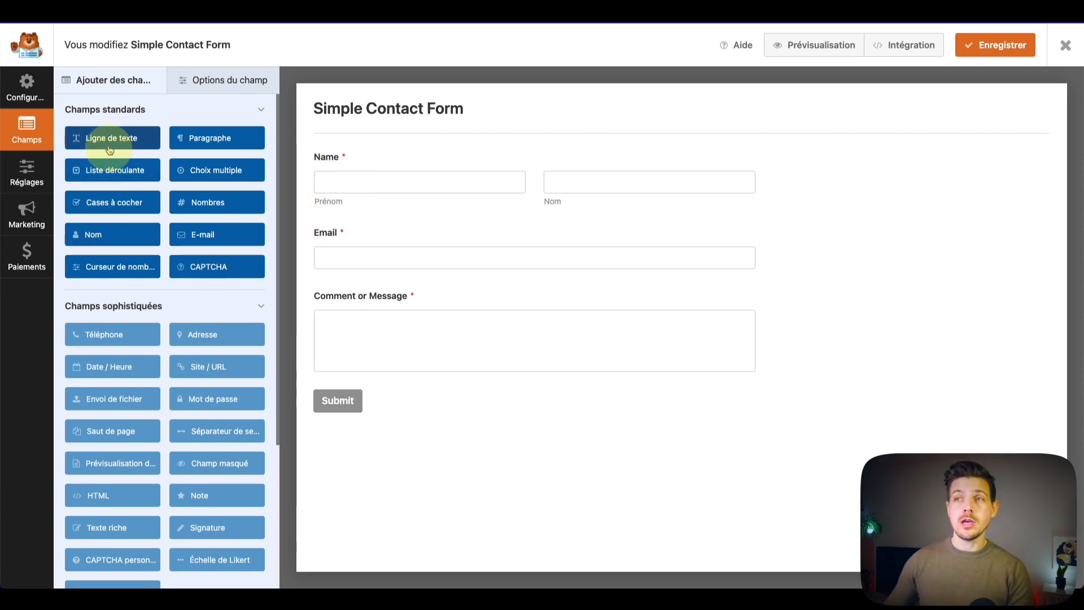
Add a Ligne de texte field between Email and Comment or Message, and delete that field again
drag(111, 148, 368, 300)
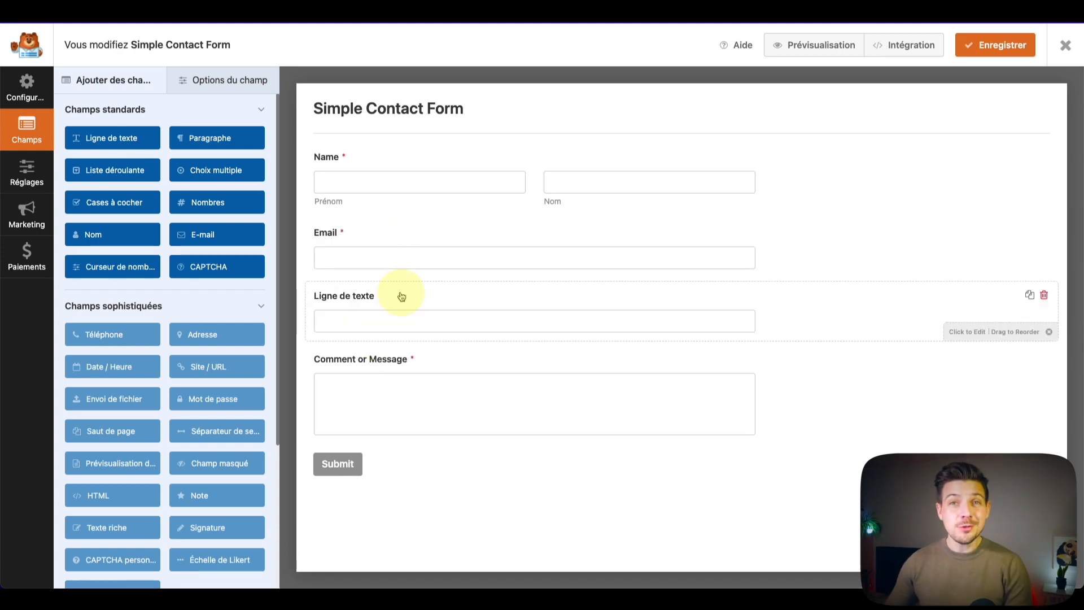
click(1045, 296)
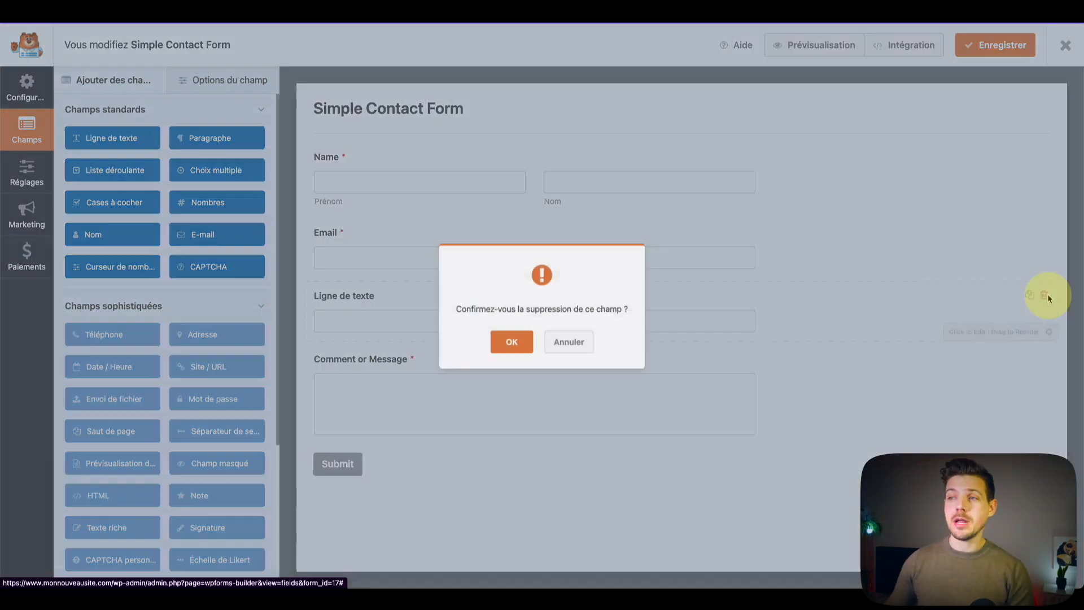
click(500, 344)
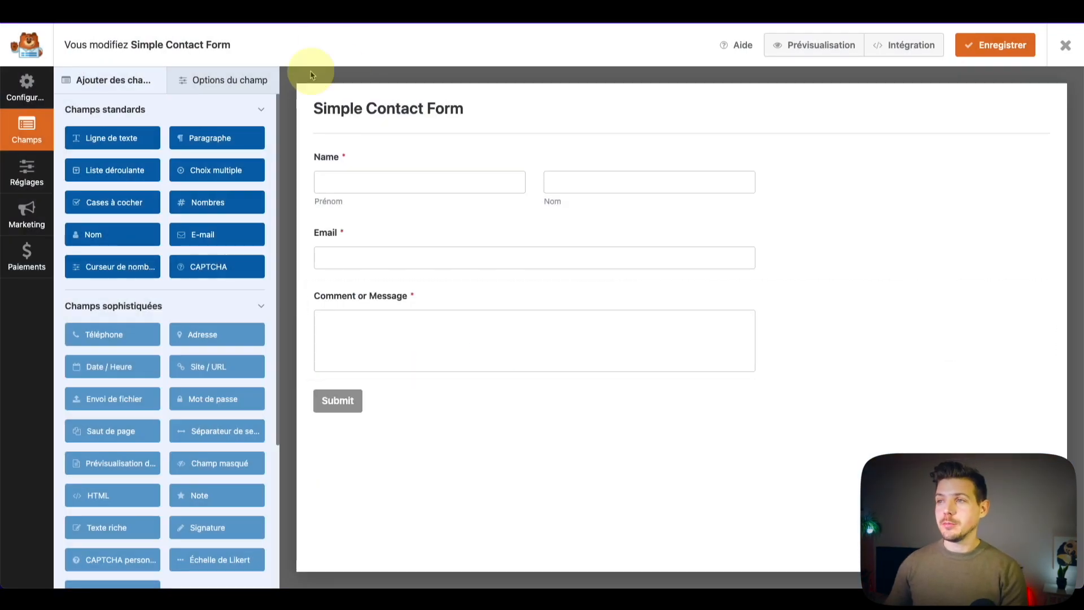
Change the label of the form's Name field to "Nom"
click(327, 162)
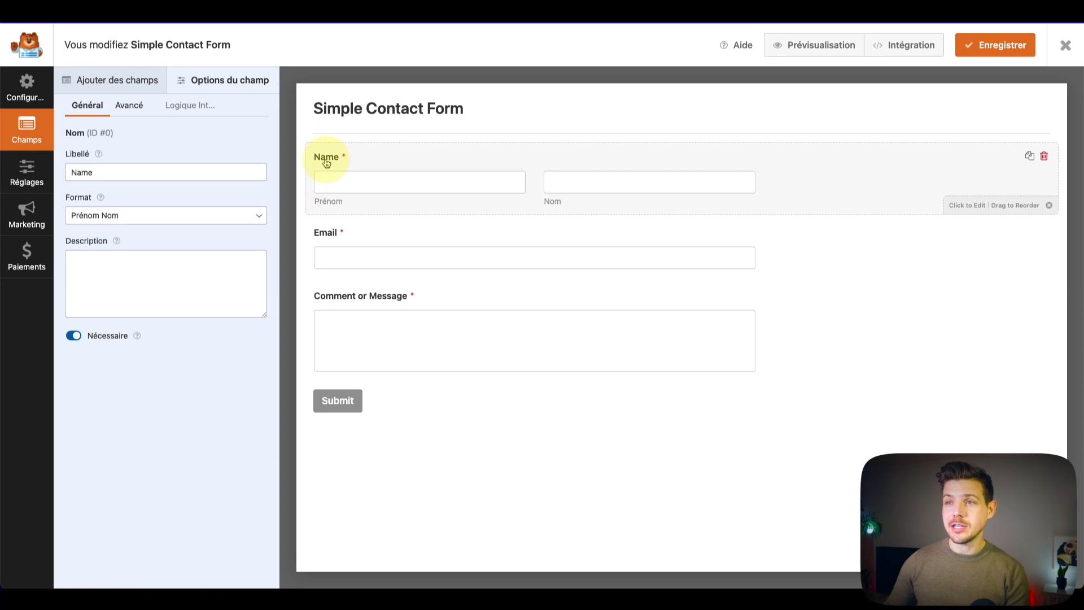
drag(95, 172, 19, 176)
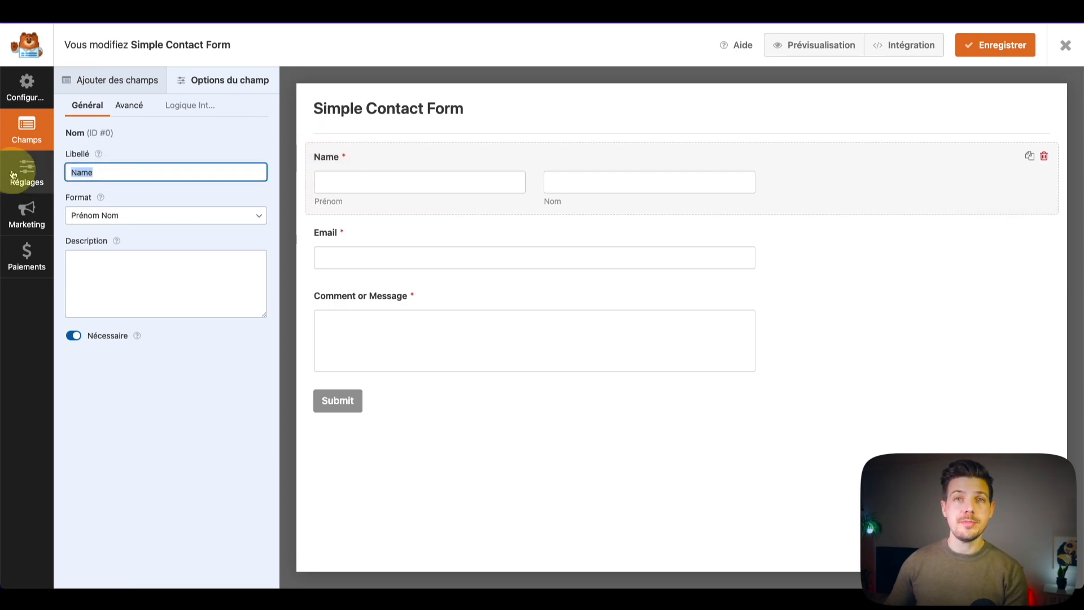
text(Nom)
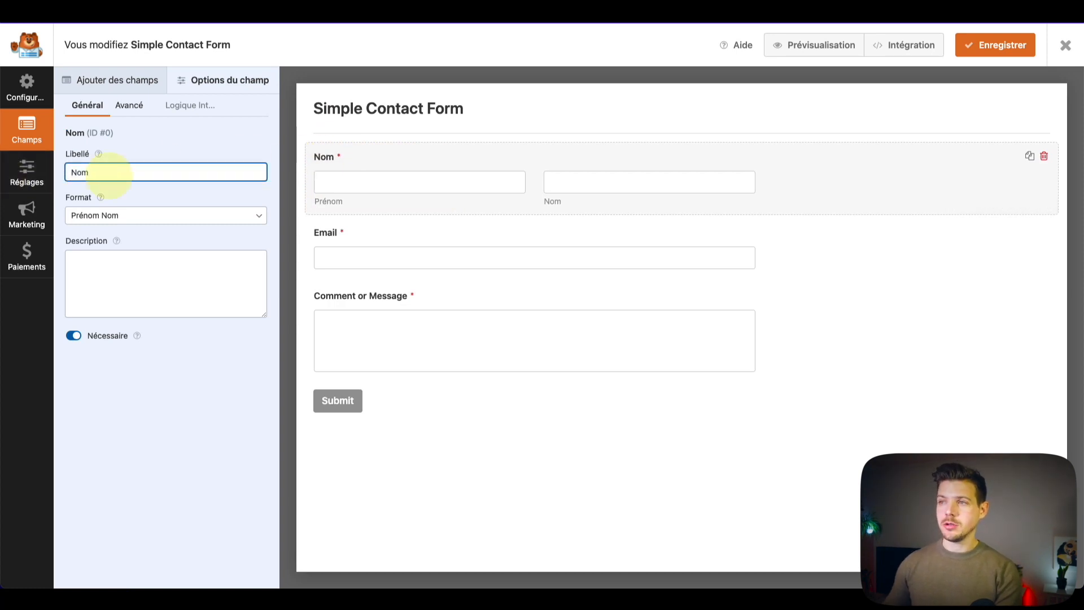
Label the Comment or Message field "Message" and give it the description "Merci de nous renseigner ...."
click(355, 297)
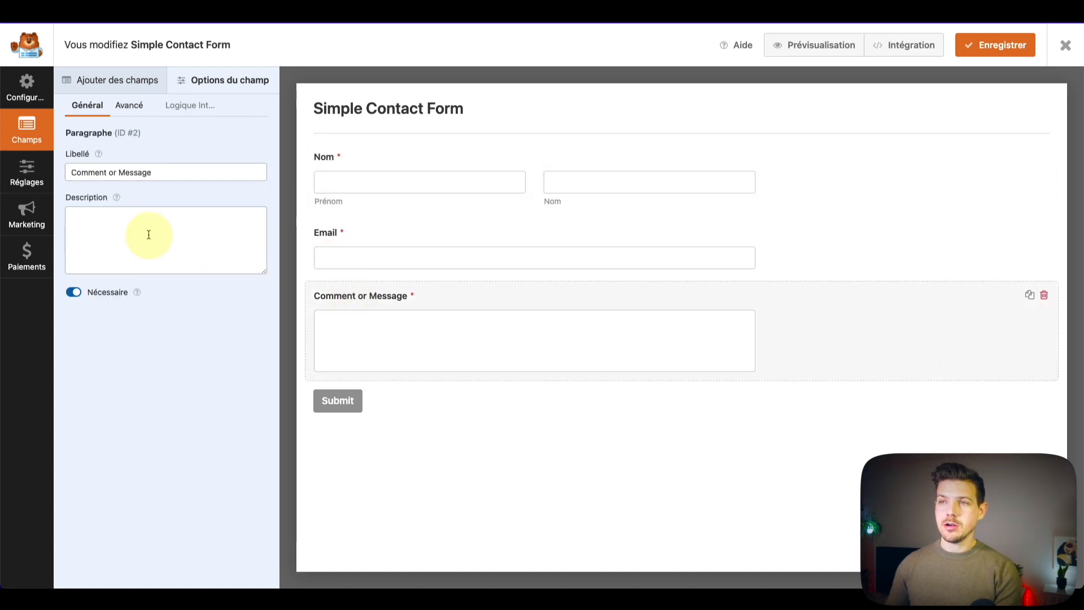
triple_click(166, 176)
text(Message)
click(156, 226)
text(Mer)
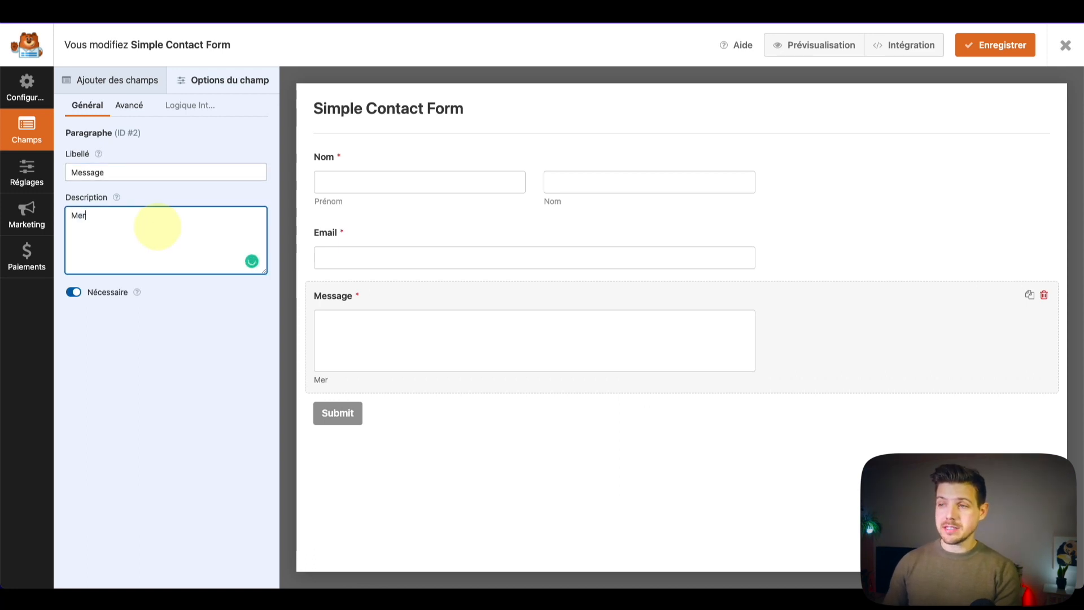
text(ci de nous renseigner .)
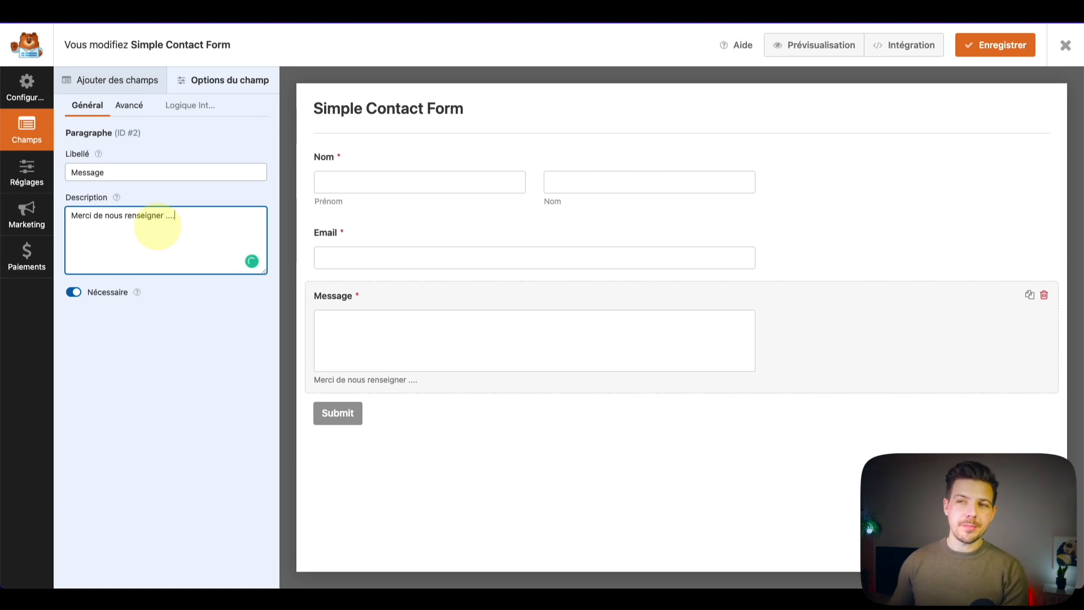
text(...)
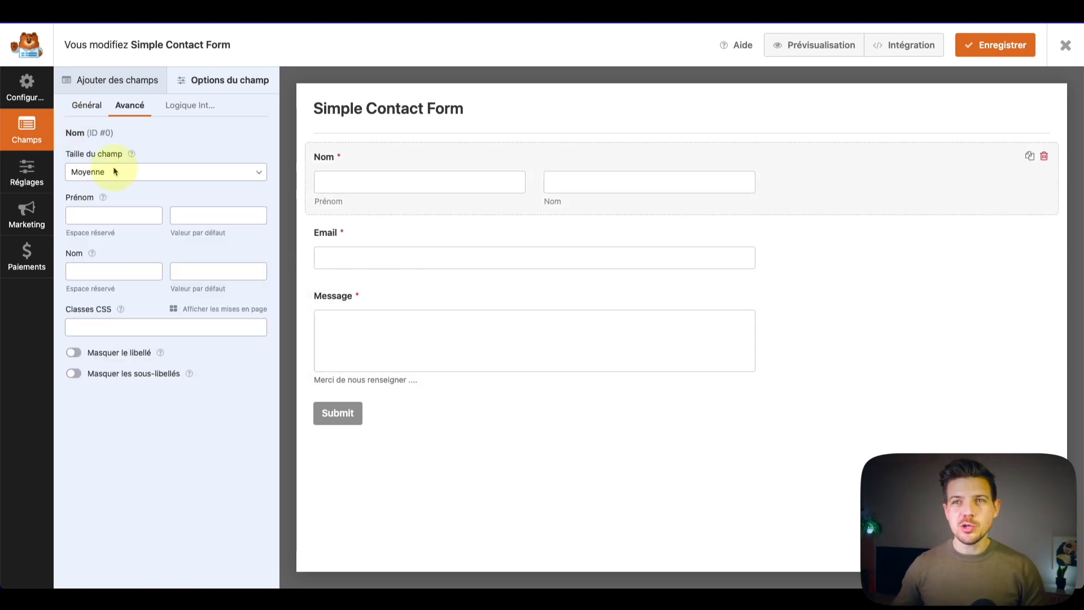
In the form's general settings, set the submit button text to "Envoyer" and its in-progress text to "Envoi en cours ..."
click(337, 416)
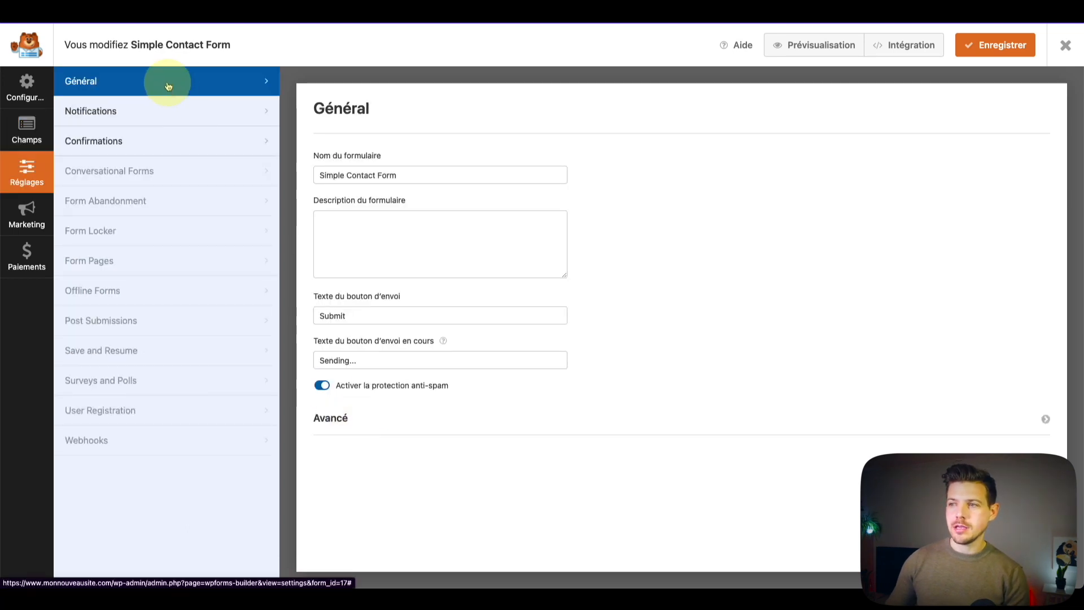
click(351, 318)
drag(351, 317, 310, 314)
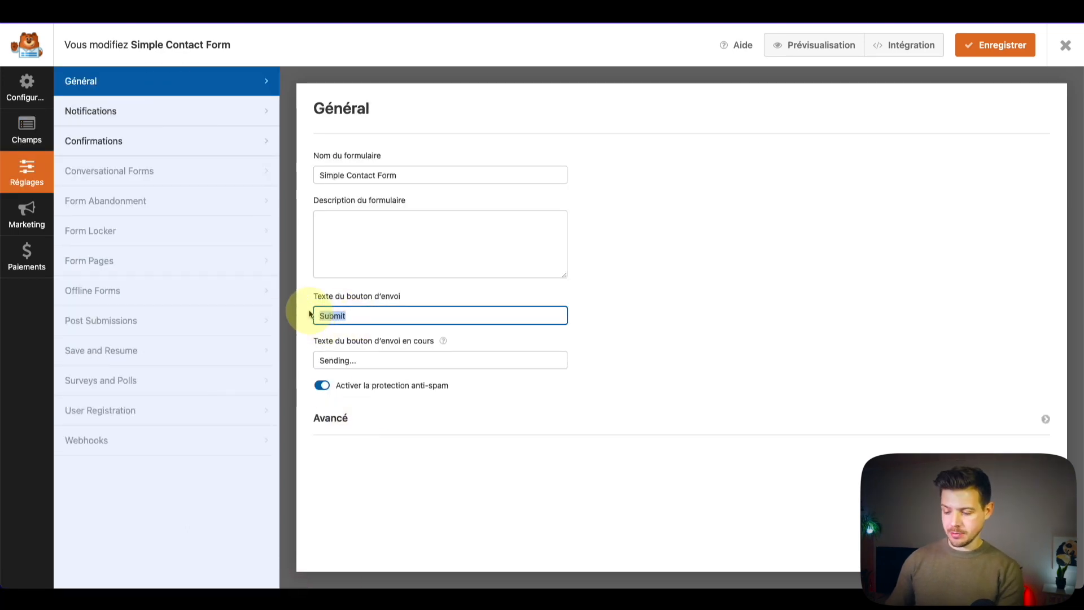
text(Envoyer)
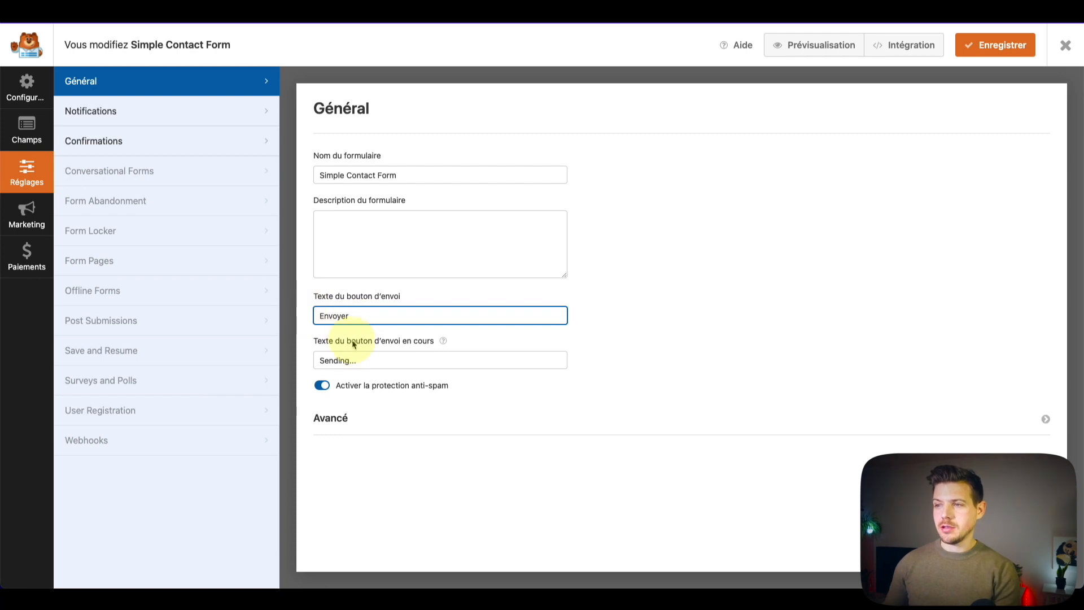
drag(362, 362, 301, 367)
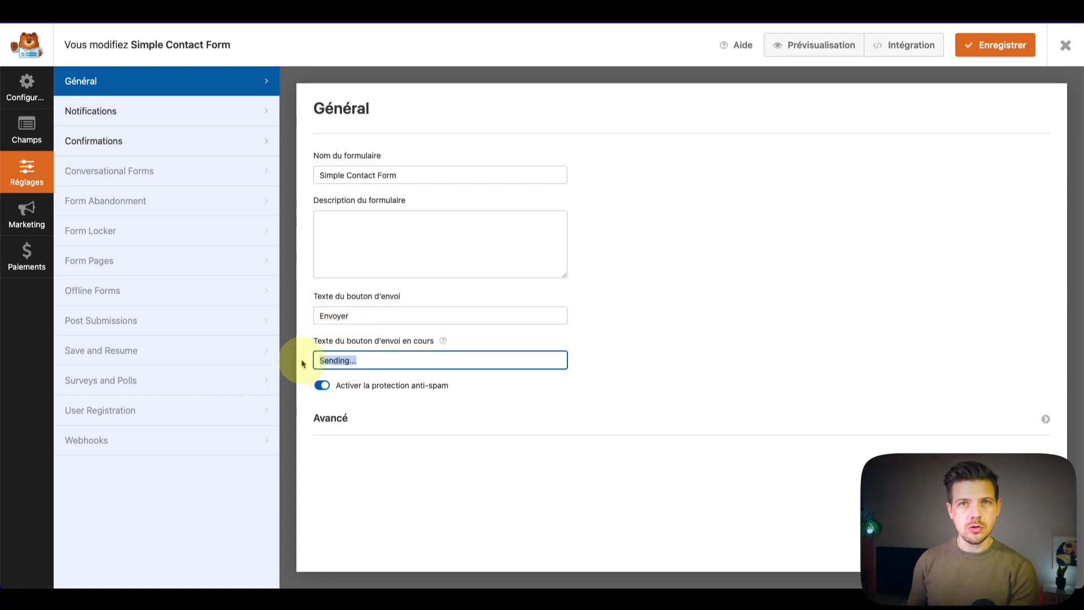
text(Envoi en cours)
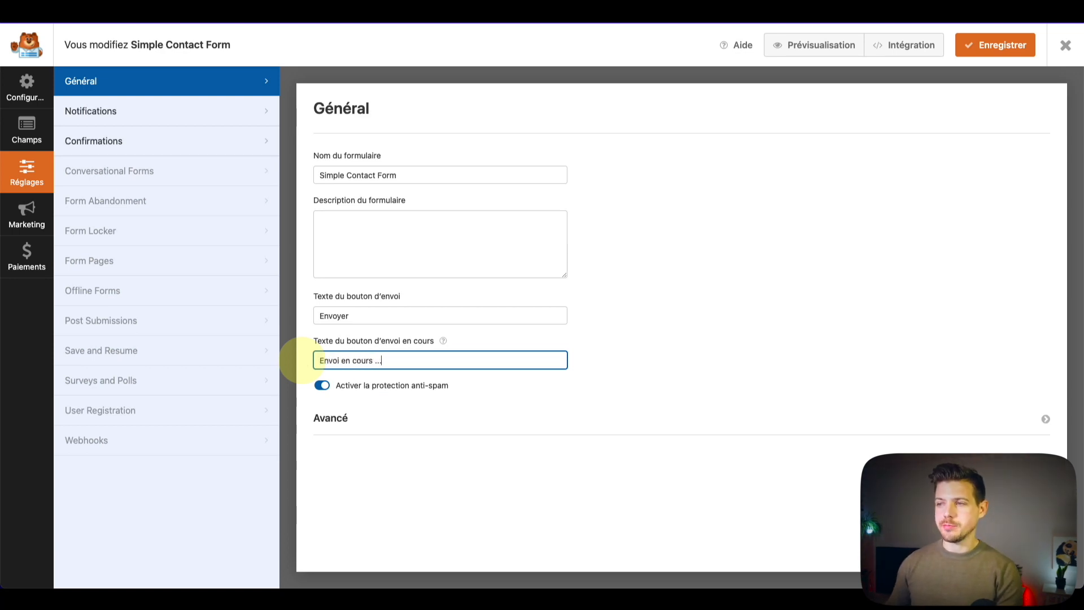
Save the form and open its preview
click(980, 55)
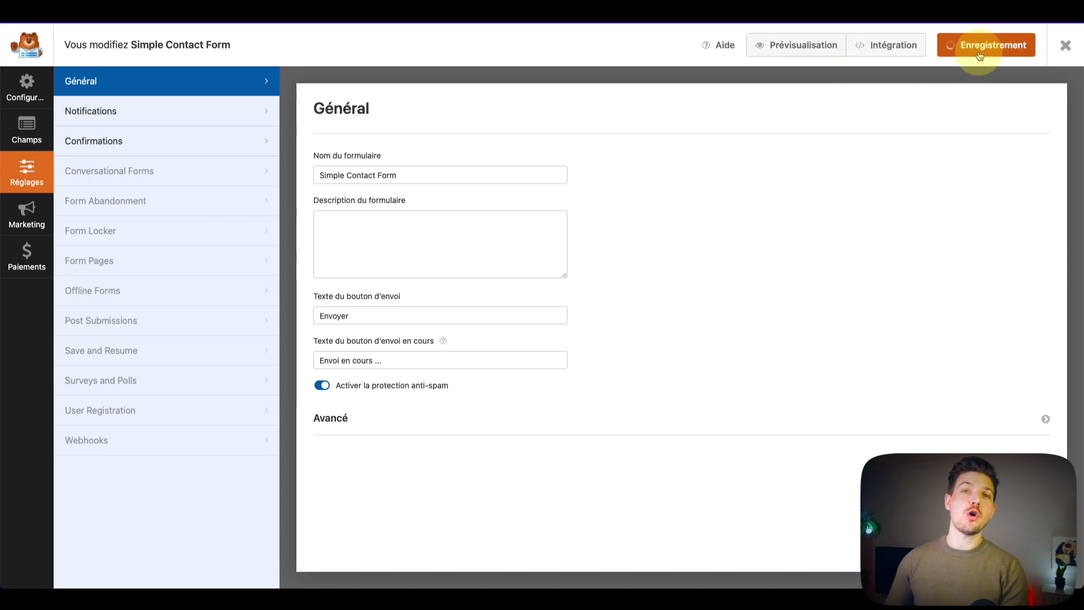
click(809, 48)
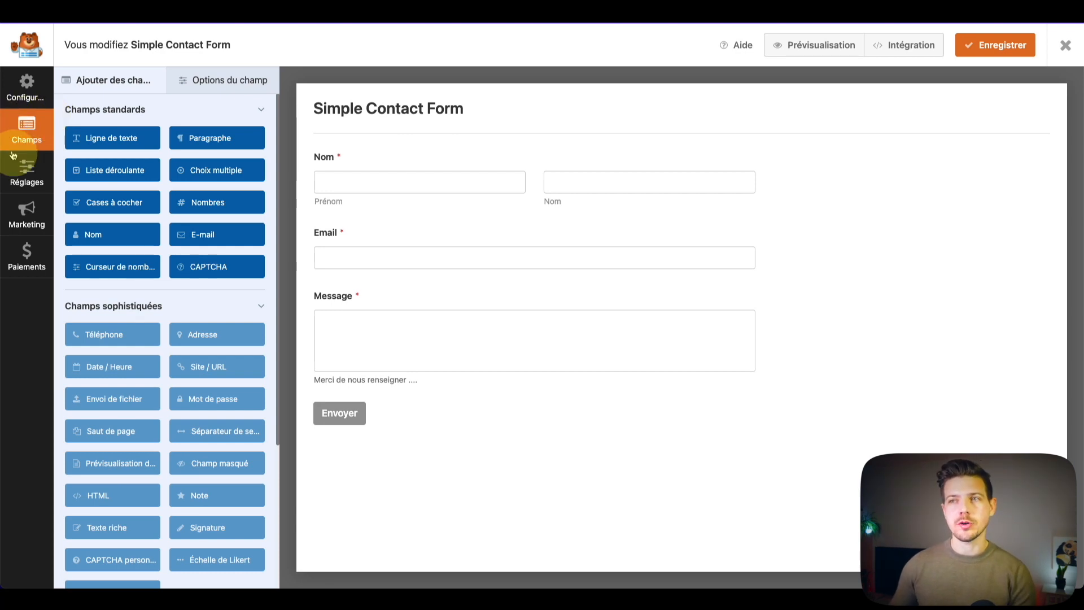
Replace the default notification's recipient with two test e-mail addresses separated by a comma
click(23, 175)
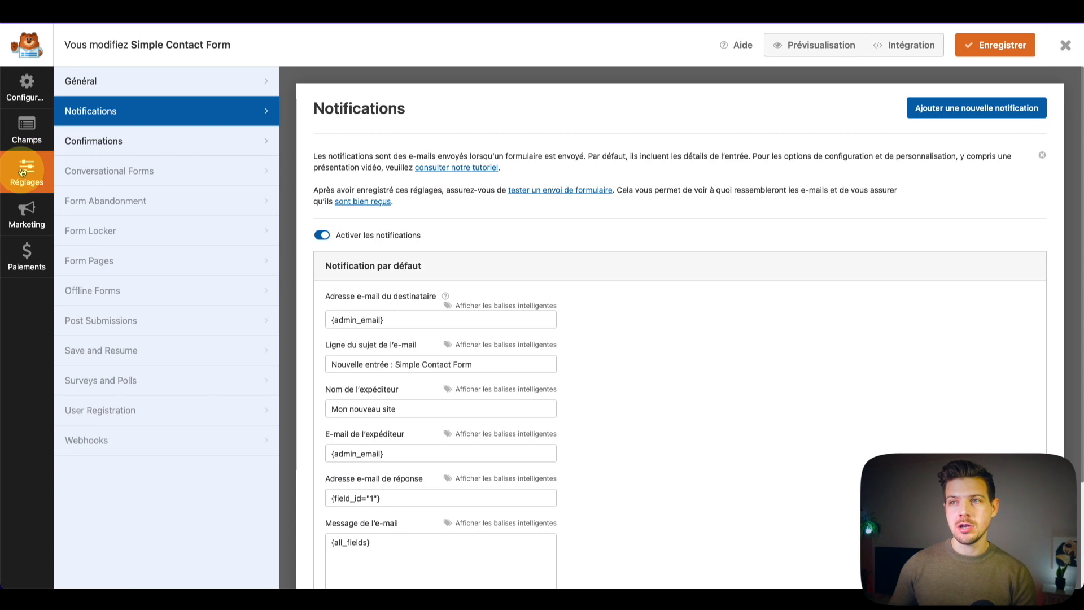
triple_click(429, 320)
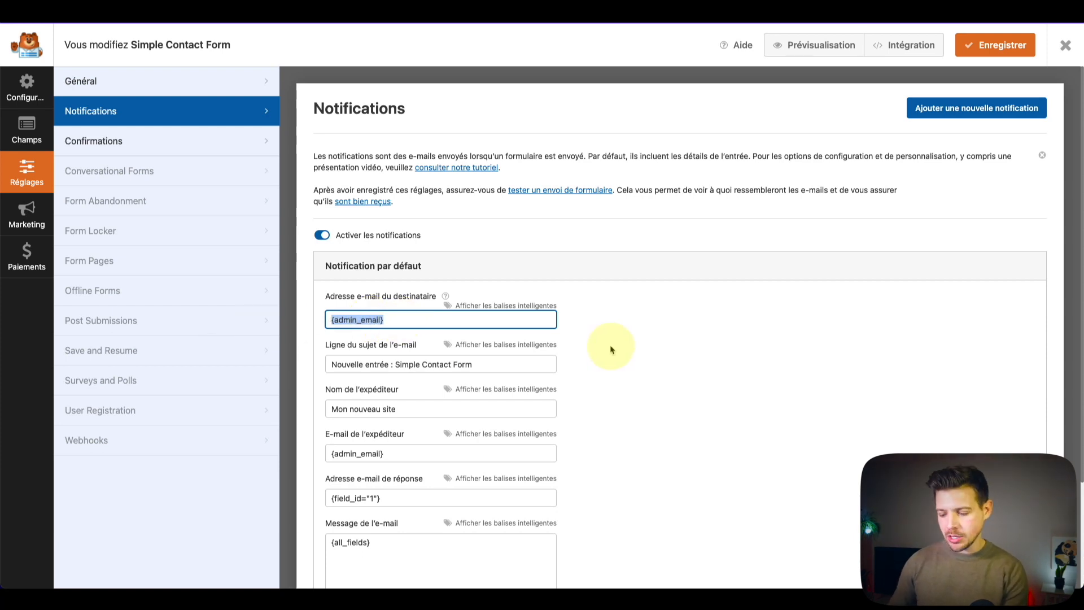
text(test@)
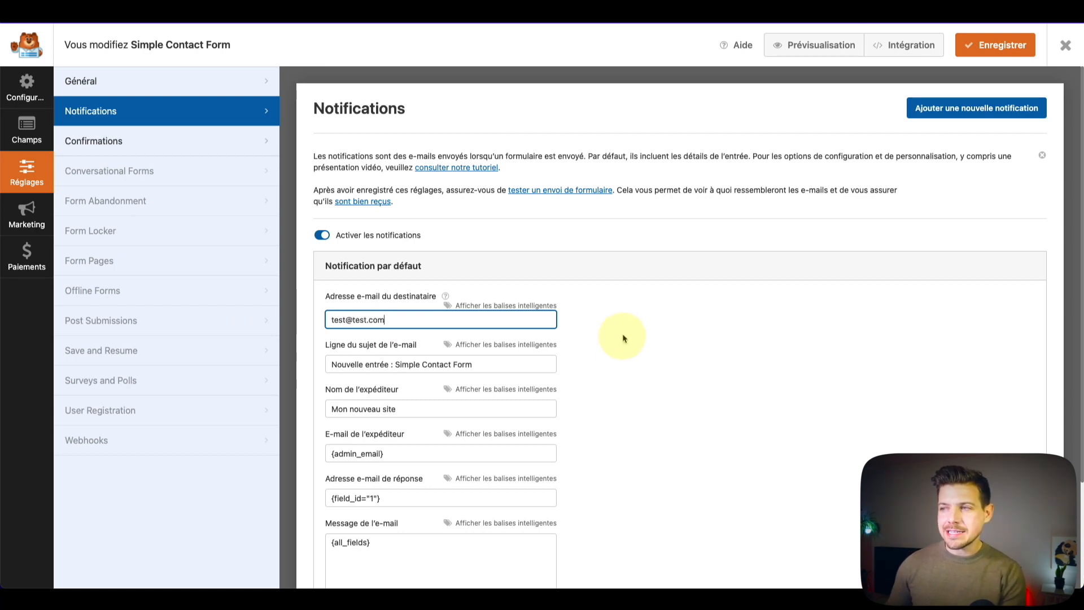
mouse_move(445, 295)
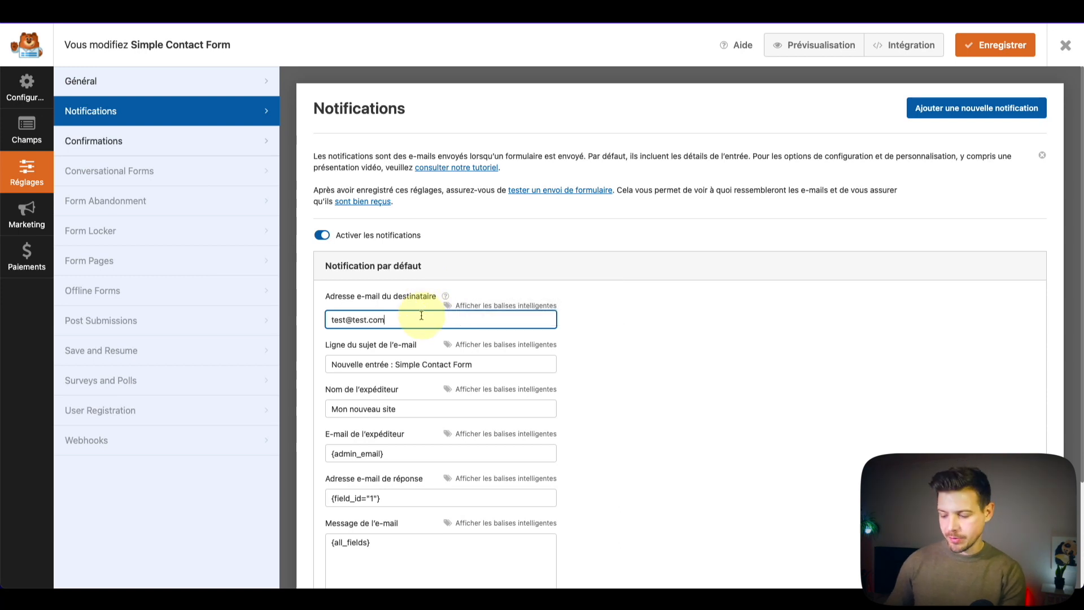
text(test2@tests)
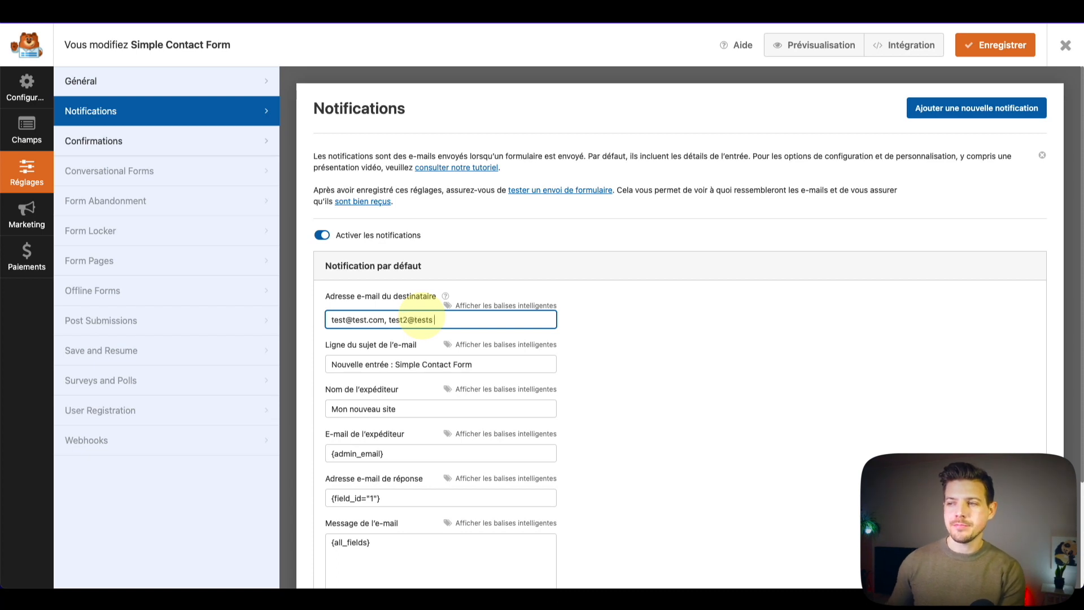
Examine the default notification's subject line and the smart tag in its e-mail message
triple_click(479, 364)
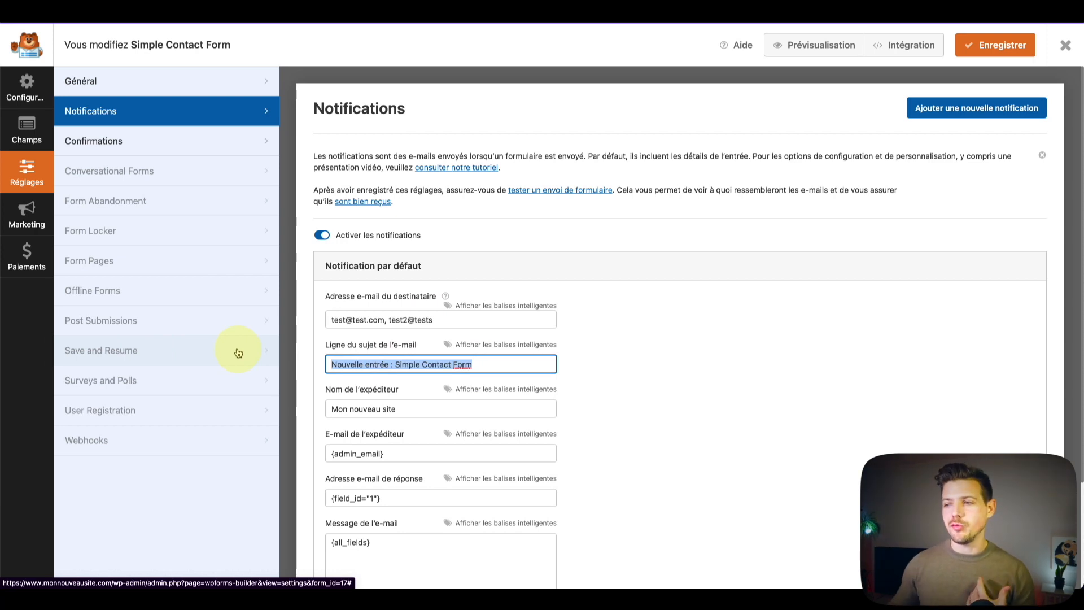
scroll(435, 509, down, 1)
drag(411, 540, 340, 530)
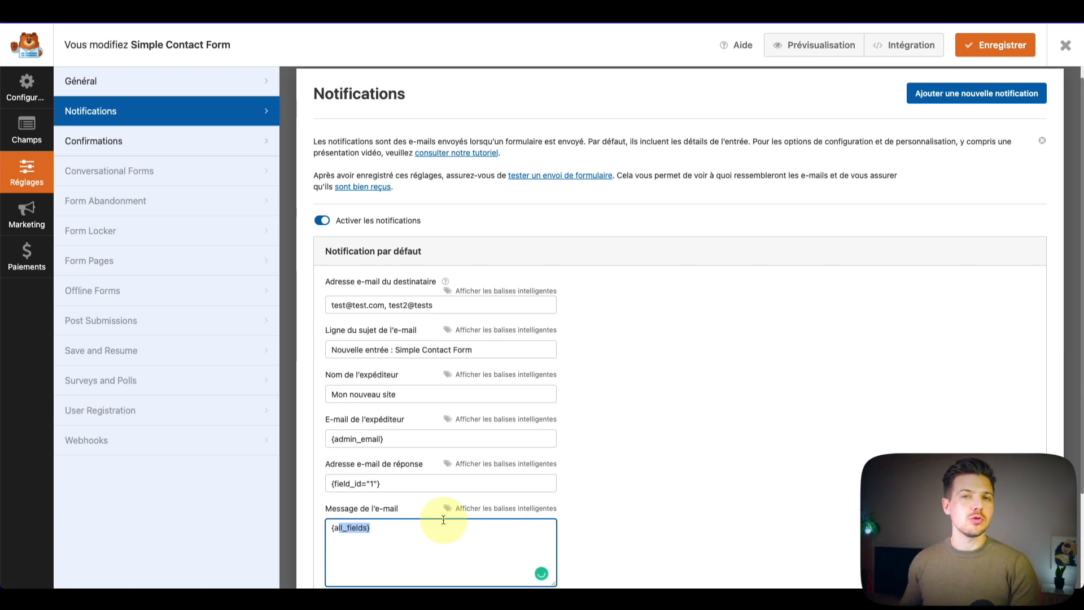
Add a Choix multiple field to the form between the Nom and Email fields
click(26, 129)
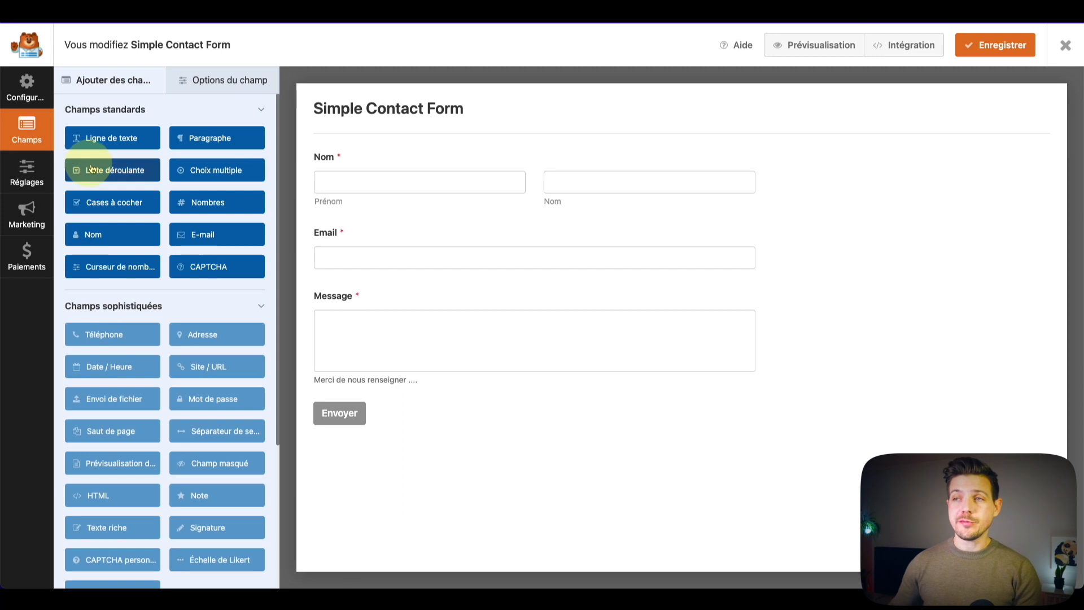
drag(193, 173, 354, 234)
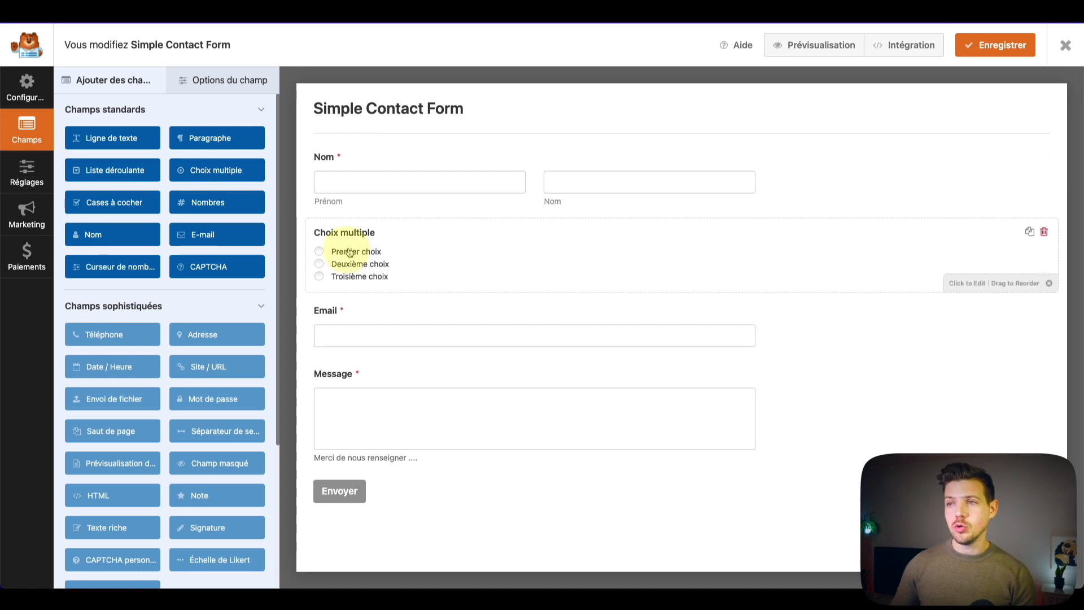
Rename the Choix multiple field's options to "Premier choix1", "Deuxième choix2" and "Troisième choix3", and enter the description "testestesfesfes"
click(424, 267)
click(164, 217)
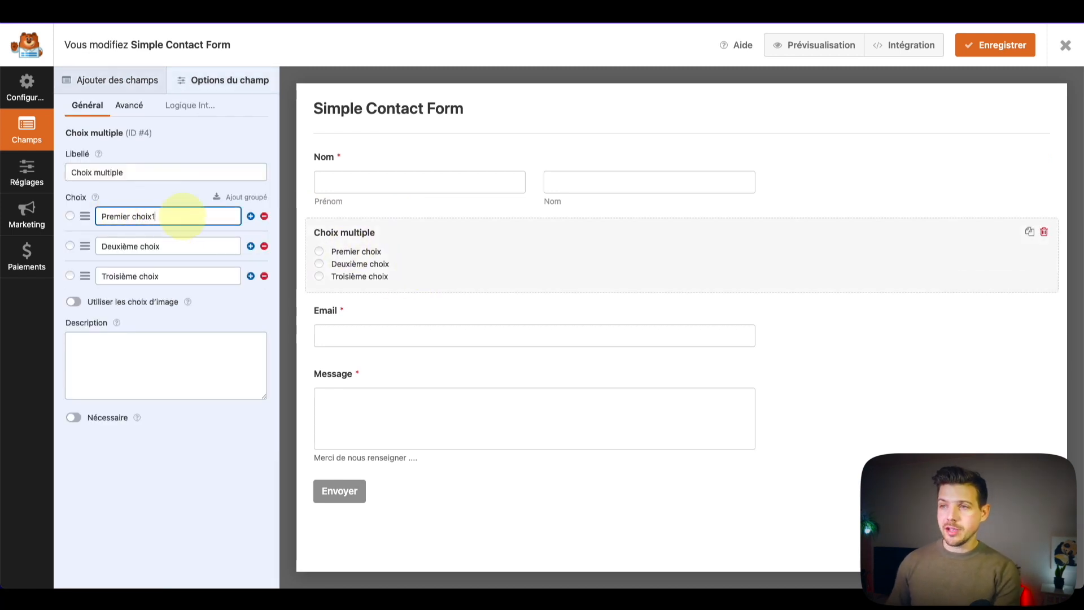
click(184, 246)
text(2)
click(186, 276)
click(173, 347)
text(testestesfesfes)
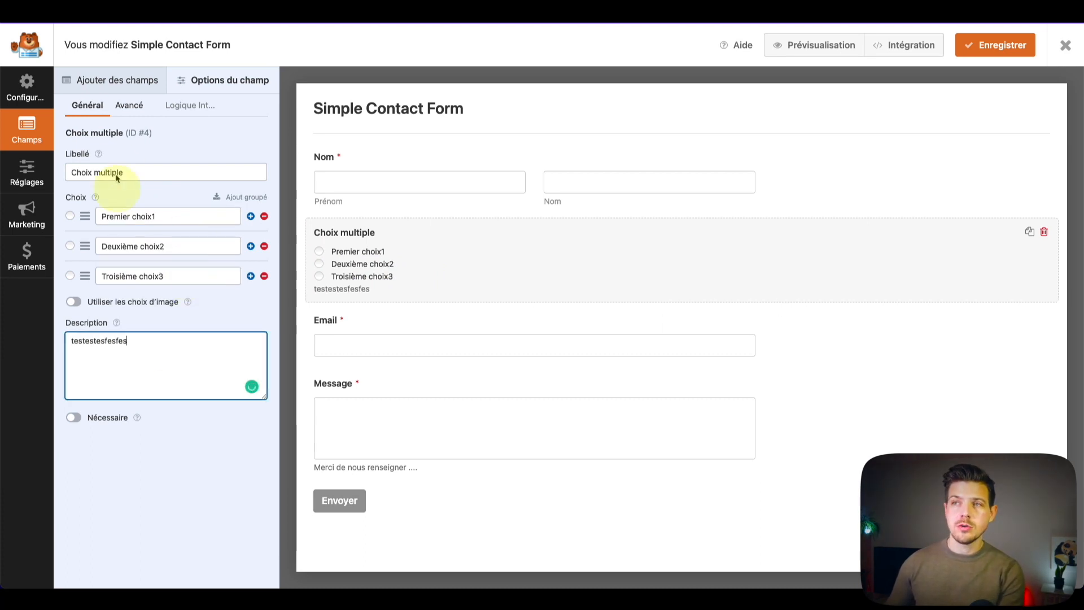
Add a Curseur de nombres field to the form near the Email field
click(109, 80)
drag(117, 271, 405, 326)
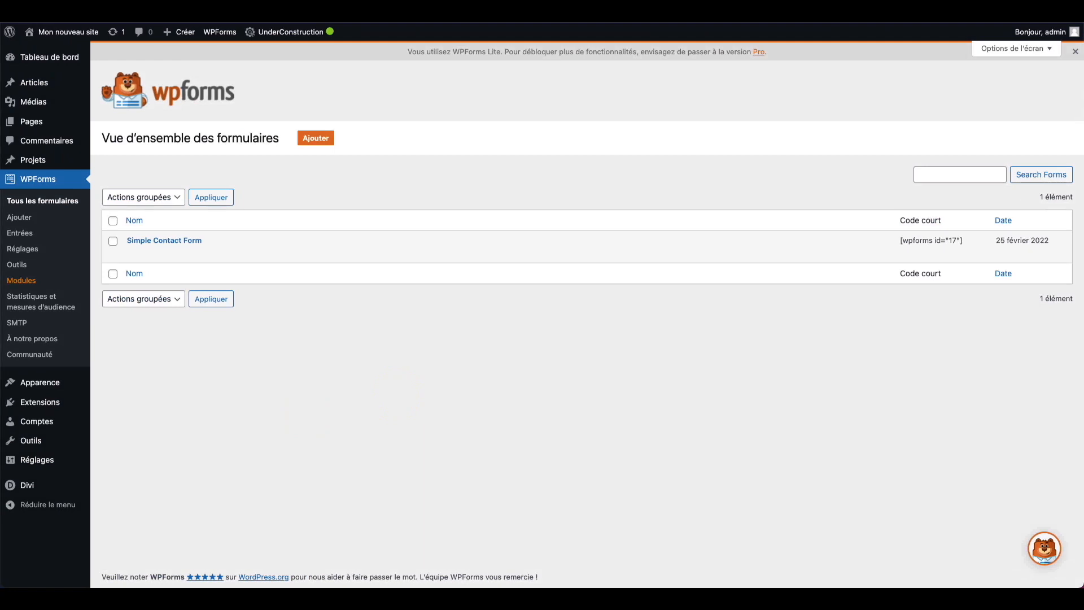
Open Simple Contact Form for editing from the forms list, rename it "Formulaire simple" and save it
click(47, 206)
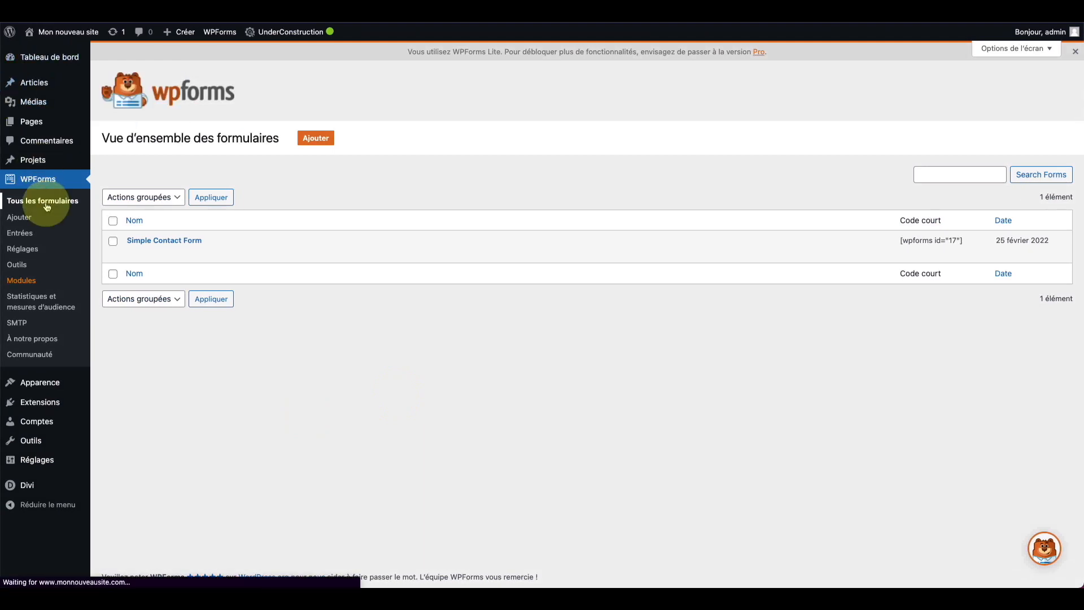
mouse_move(141, 250)
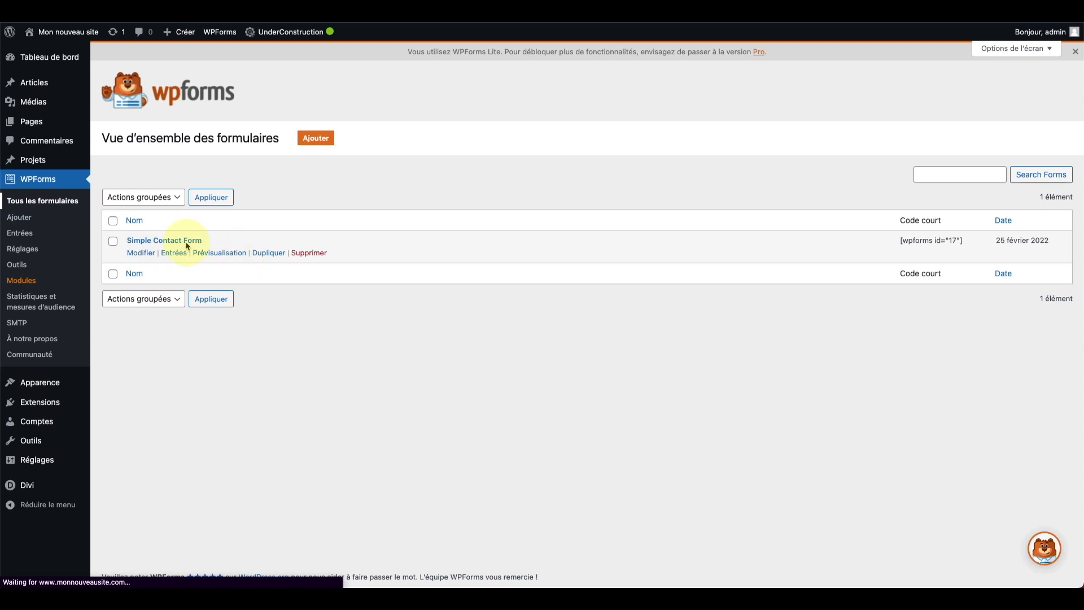
click(136, 256)
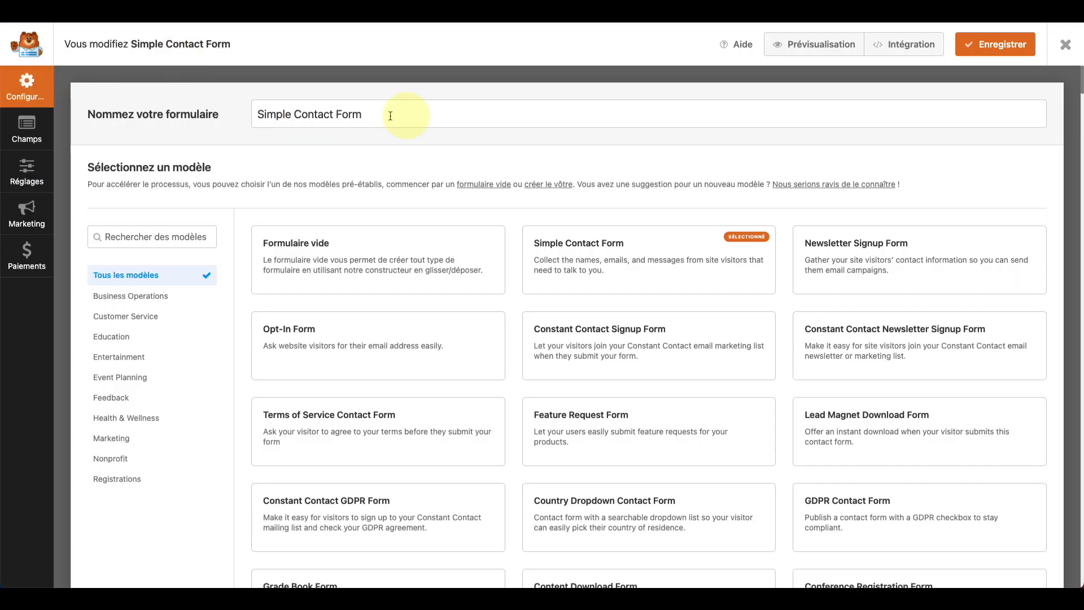
drag(392, 114, 254, 114)
text(Form)
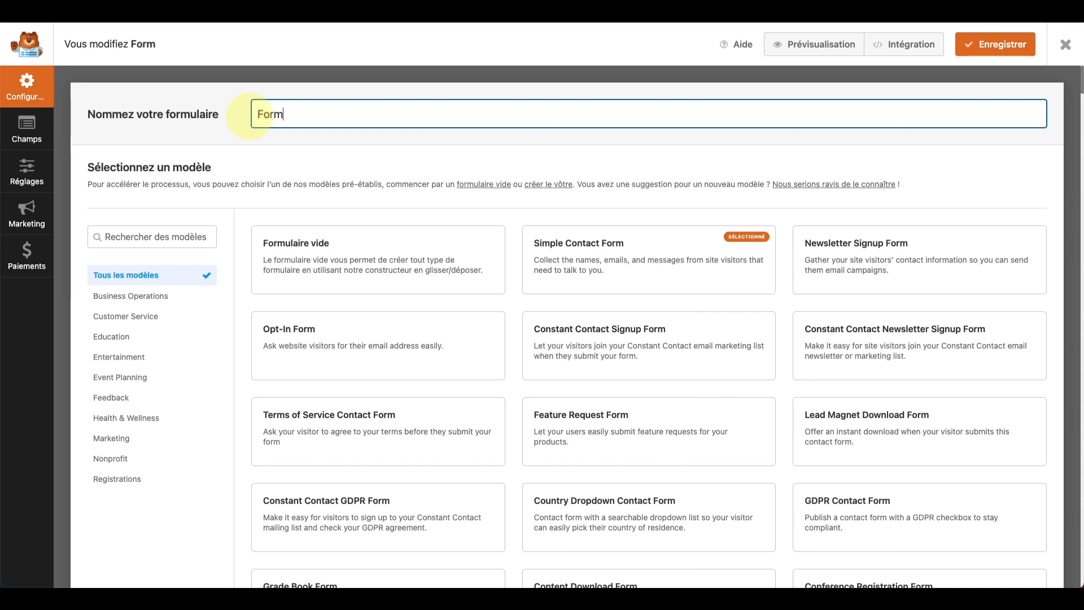
text(ulaire simple)
click(995, 44)
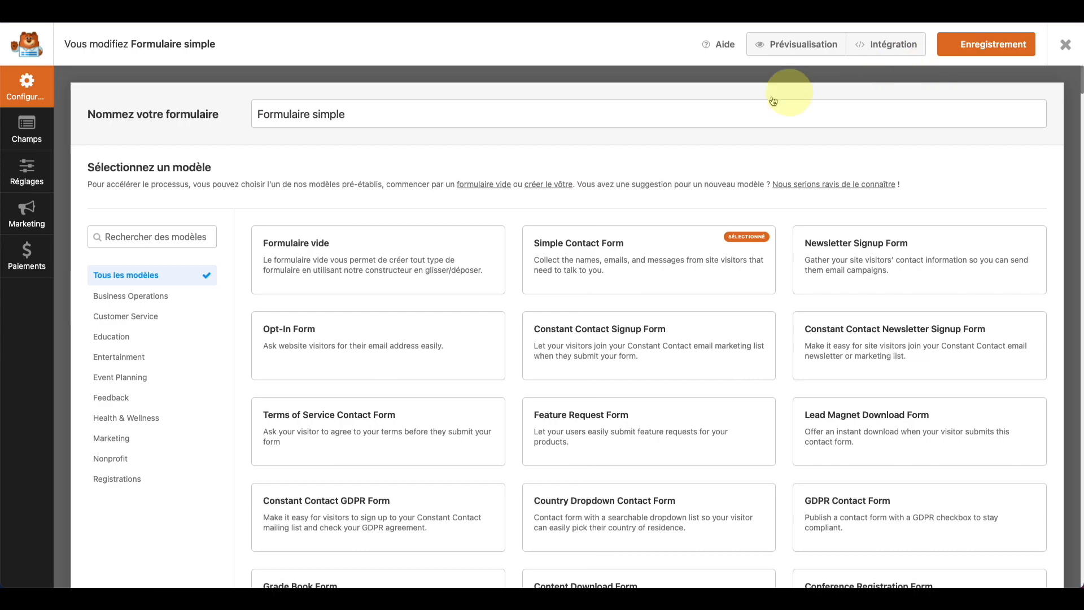
Return to the refreshed list of forms and copy the shortcode [wpforms id="17"] of Formulaire simple
key(super+Left)
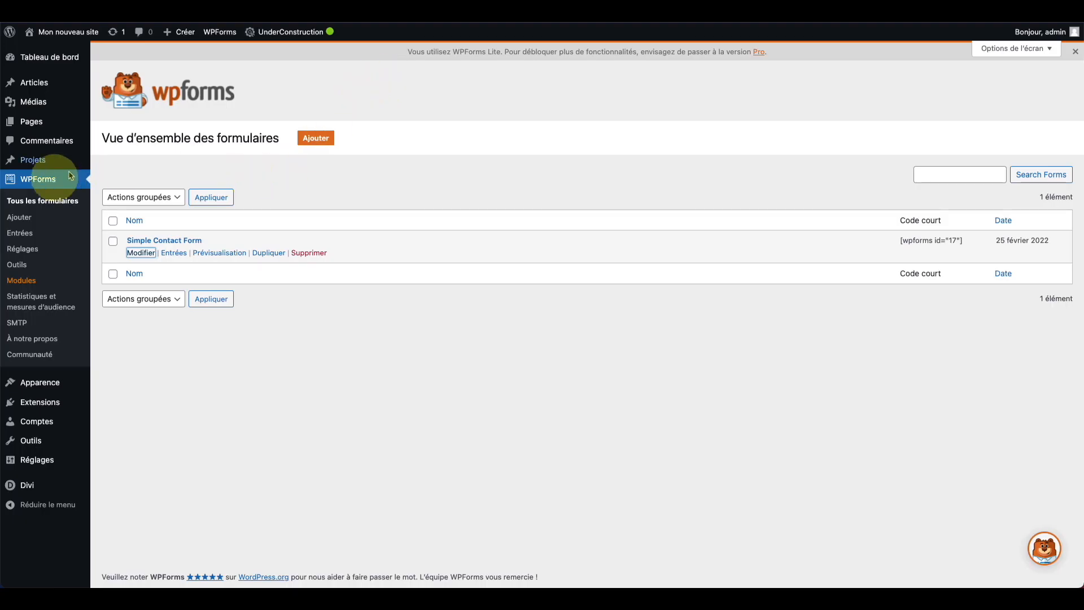
click(53, 200)
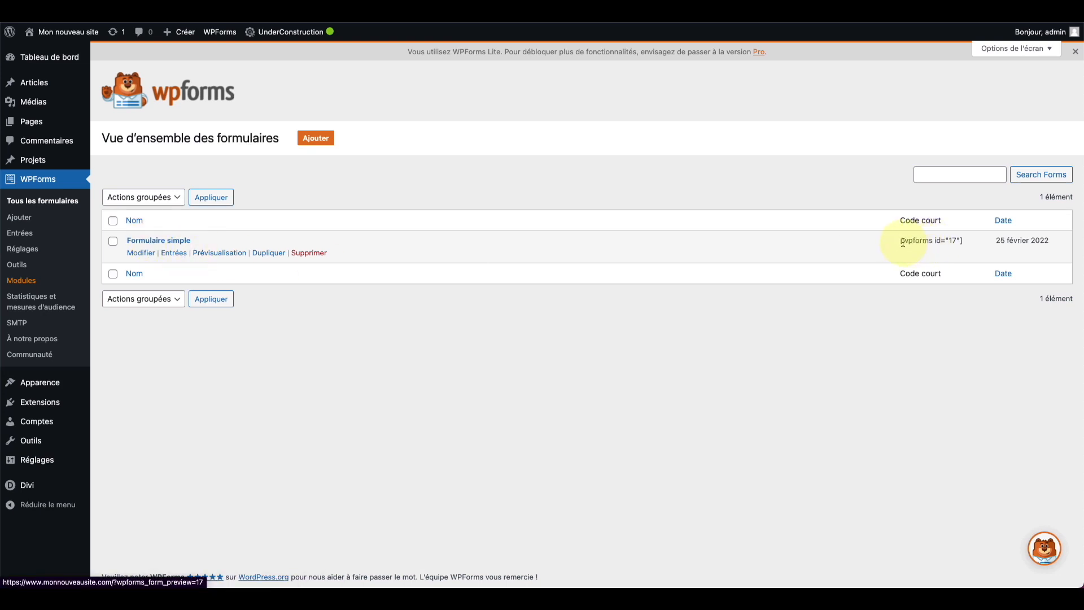
drag(902, 242, 964, 246)
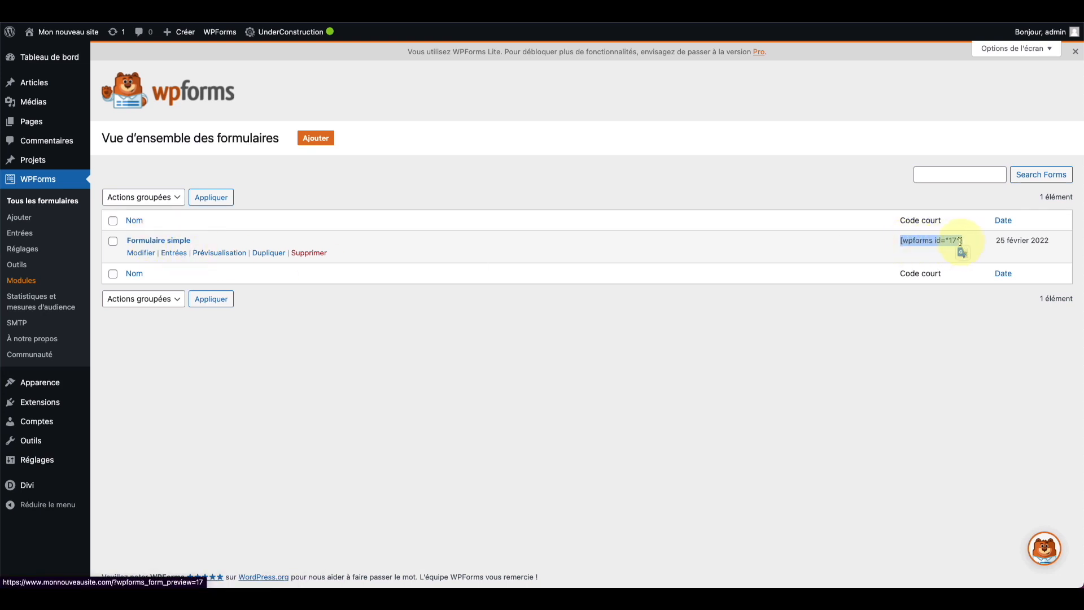
right_click(945, 241)
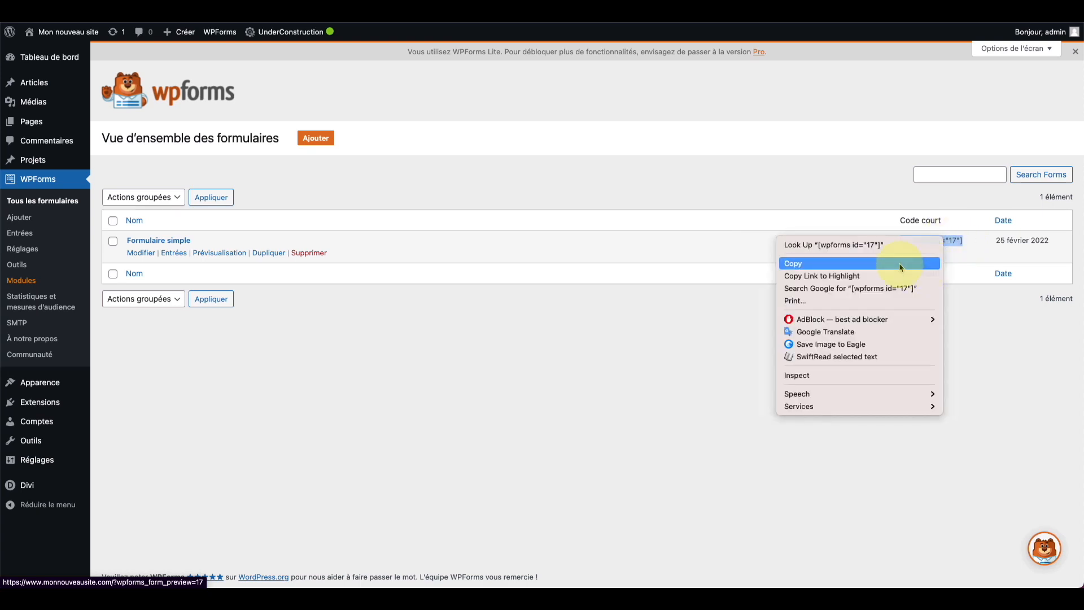
click(902, 263)
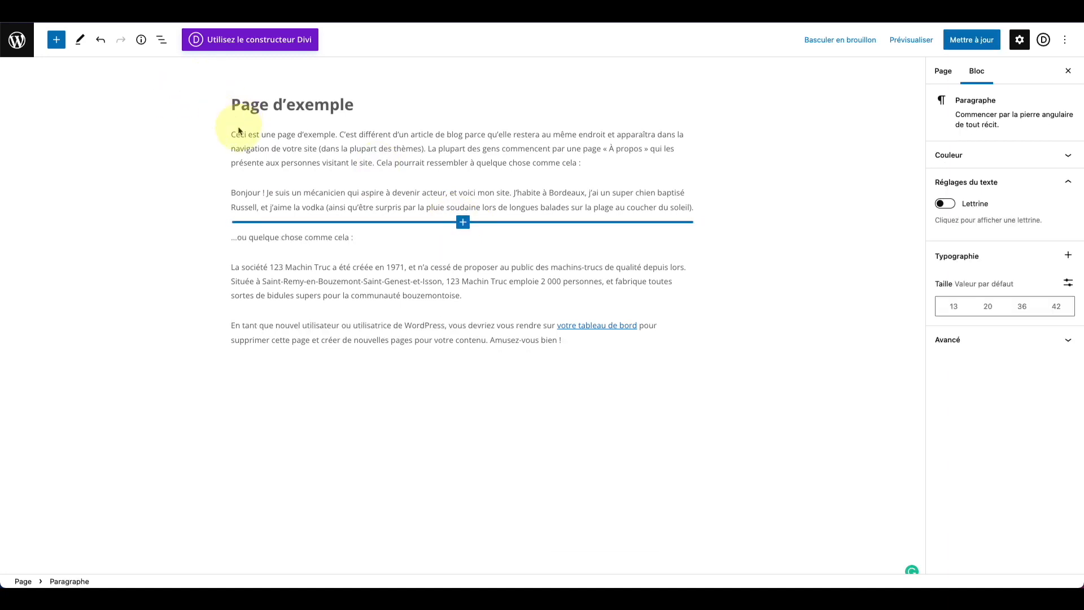
Paste the form shortcode into a new paragraph after "…ou quelque chose comme cela :" on Page d'exemple, then update and check the page
click(369, 240)
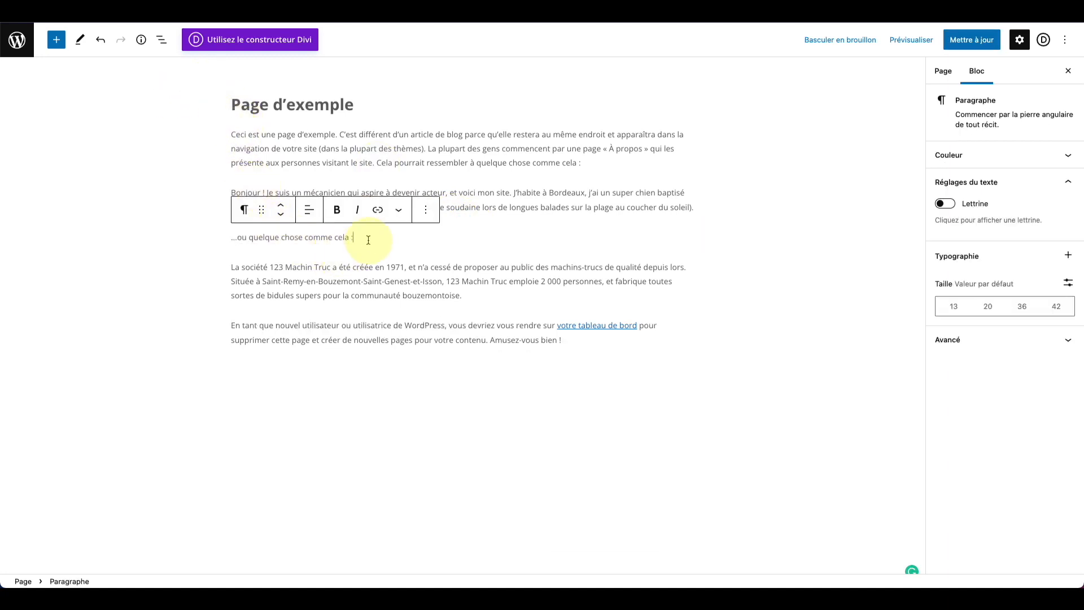
key(Return)
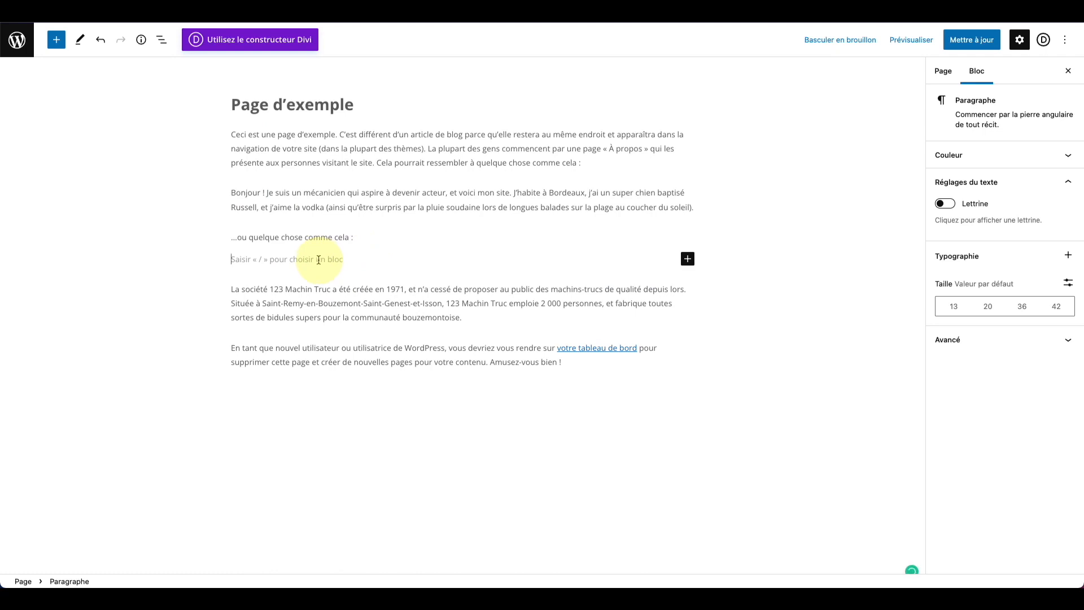
key(super+v)
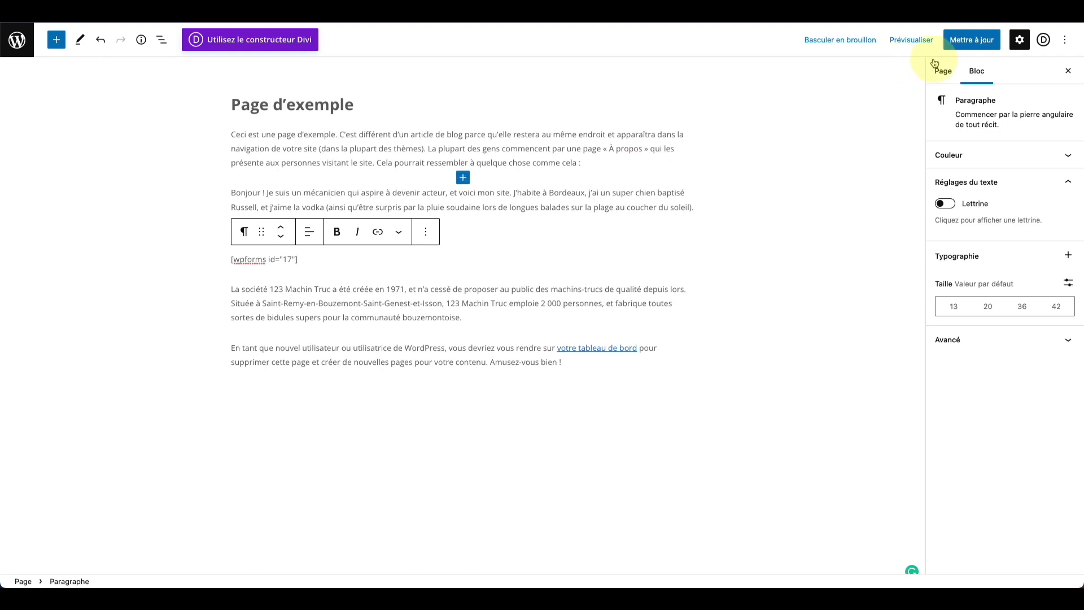
click(961, 44)
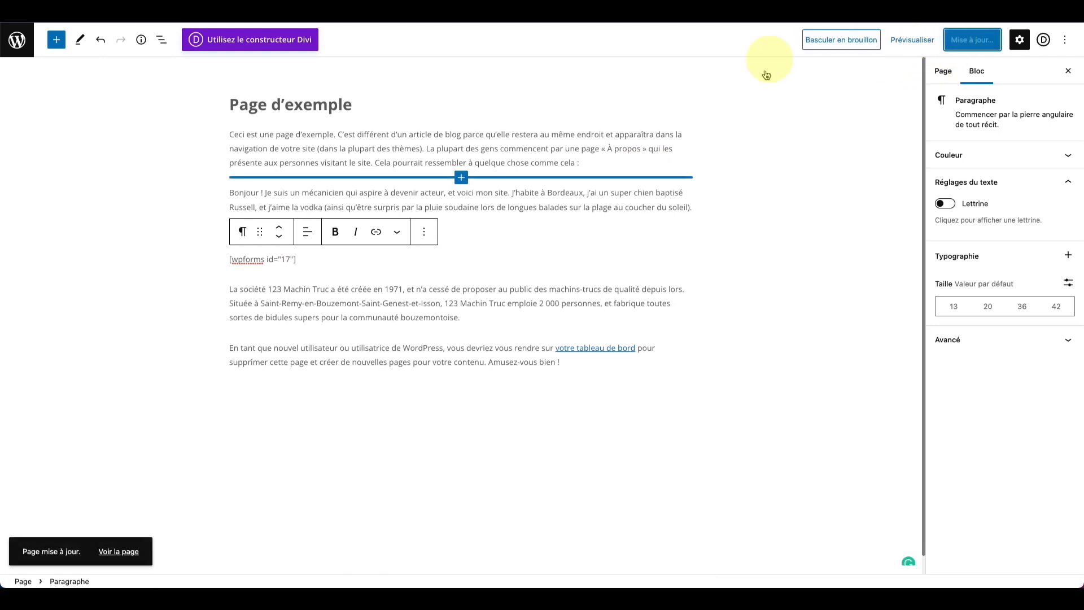
key(super+Left)
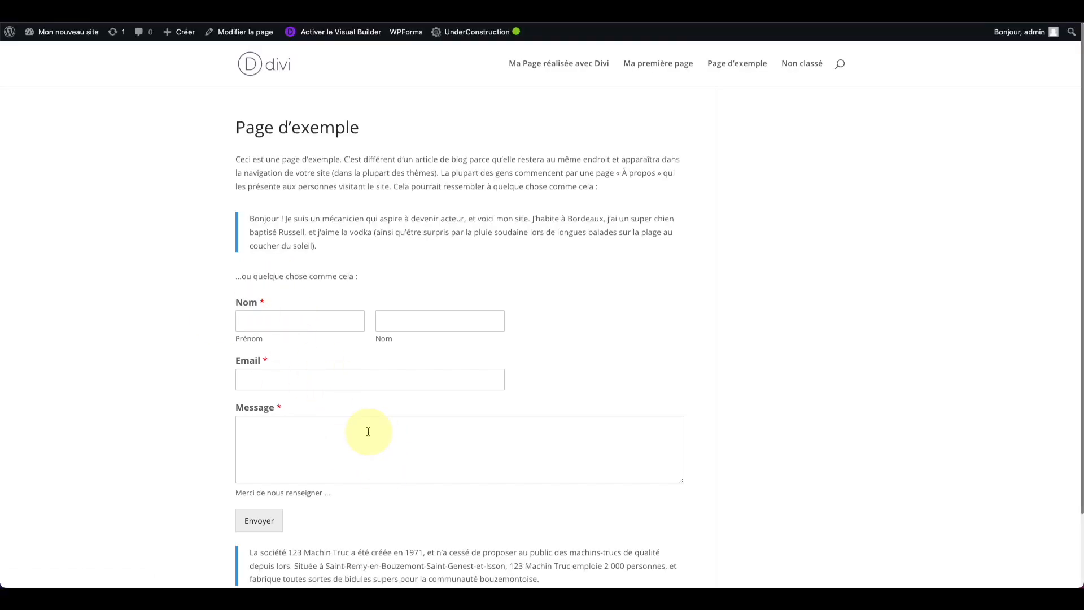
scroll(362, 423, down, 2)
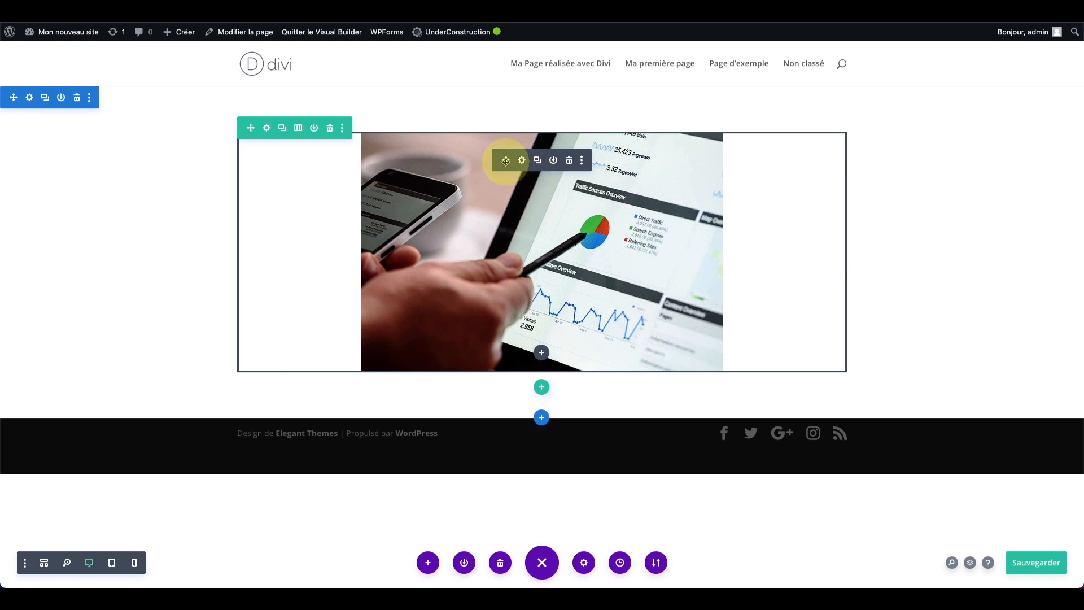
Insert a Texte module below the image in the Divi page
drag(506, 161, 494, 142)
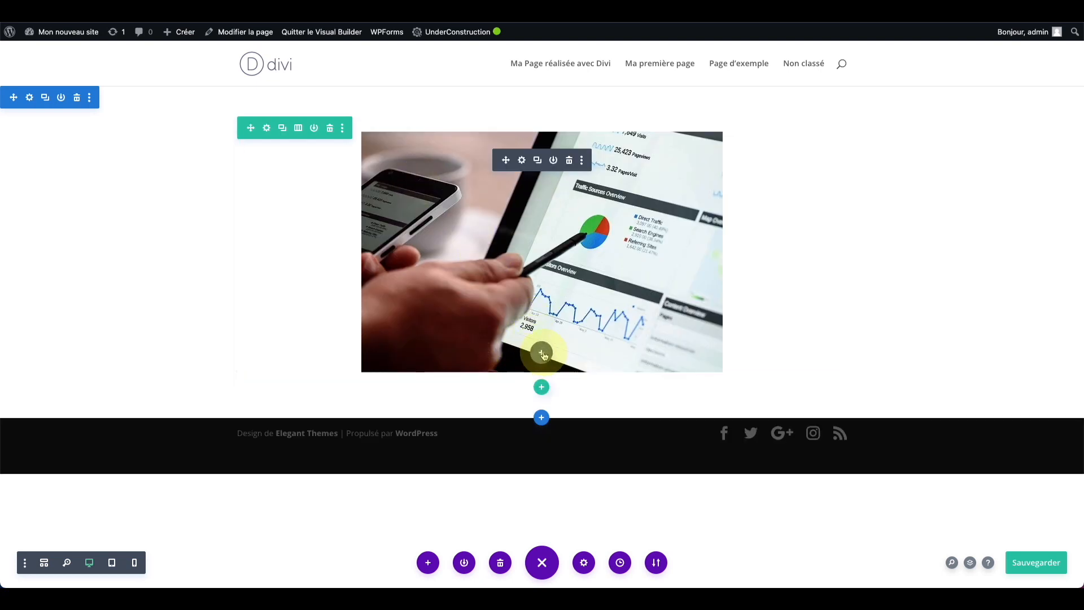
click(542, 353)
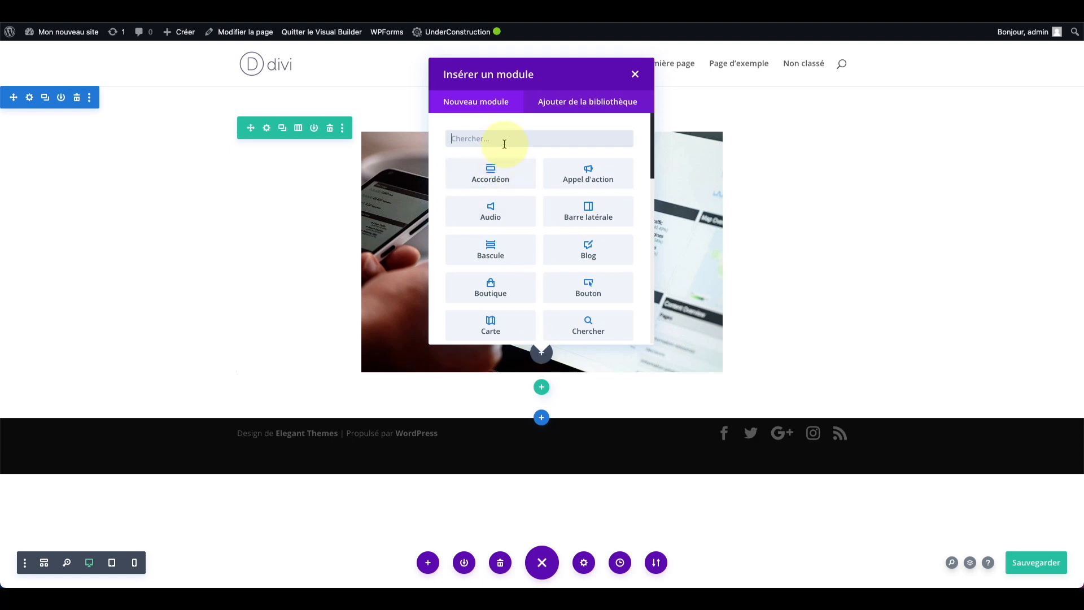
text(text)
click(491, 179)
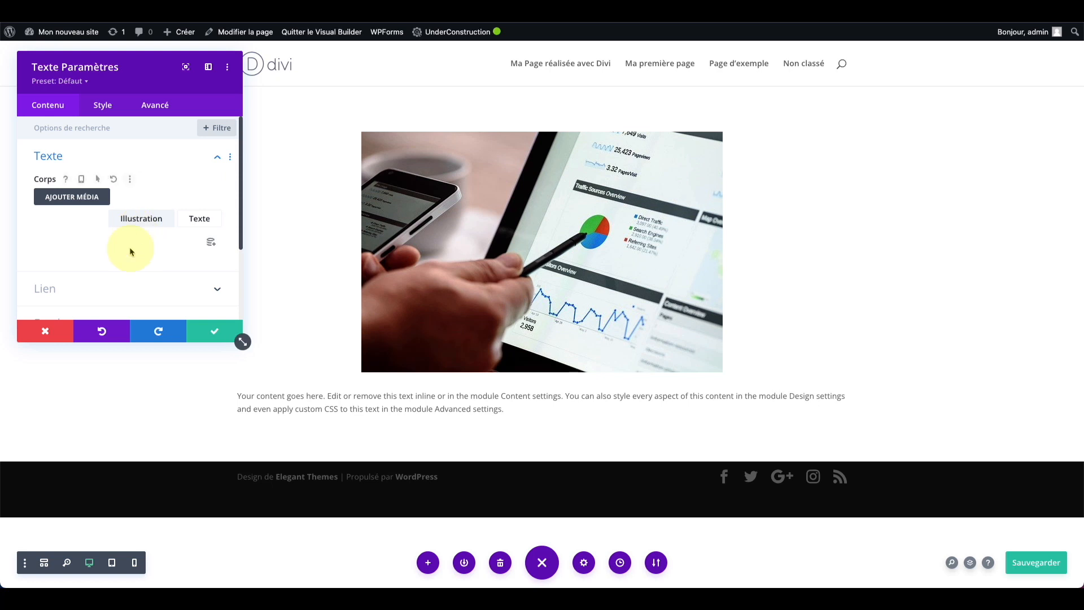
Replace the Texte module's placeholder body with the shortcode [wpforms id="17"] and save the module's settings
click(120, 291)
key(ctrl+a)
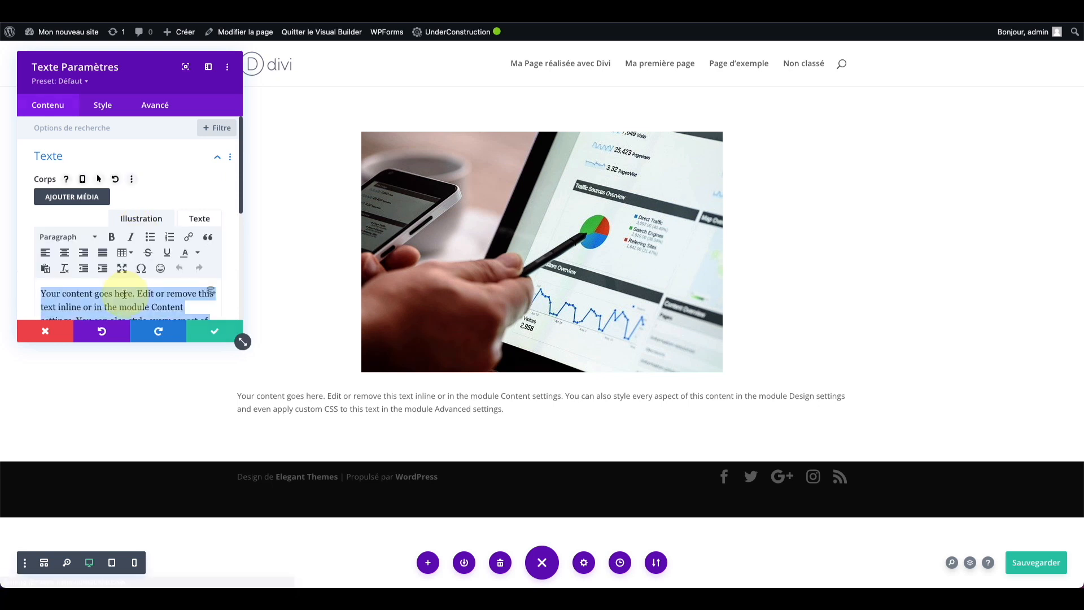
key(ctrl+v)
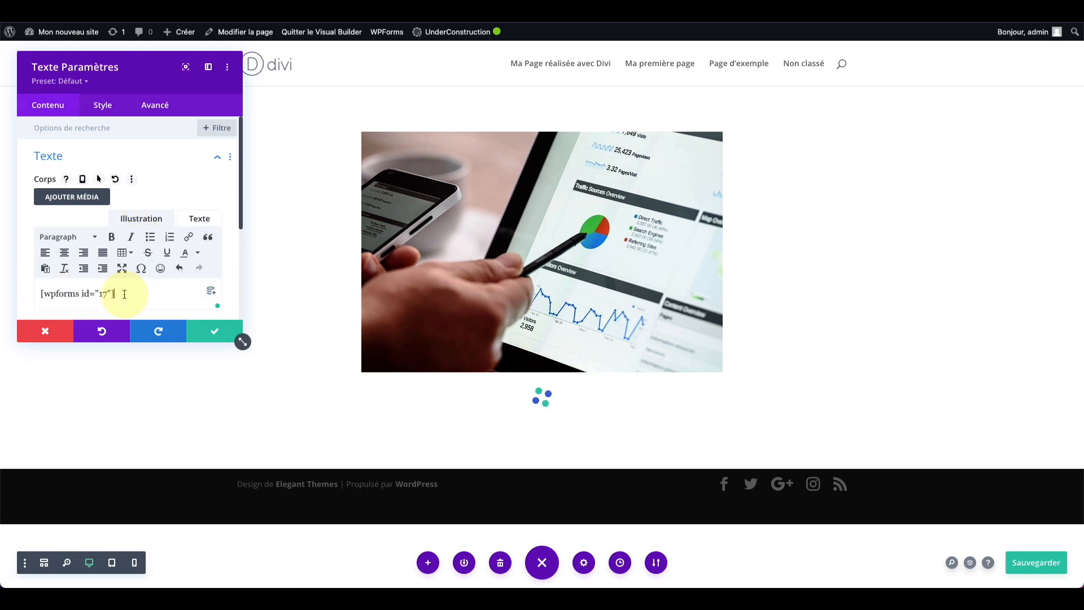
click(215, 334)
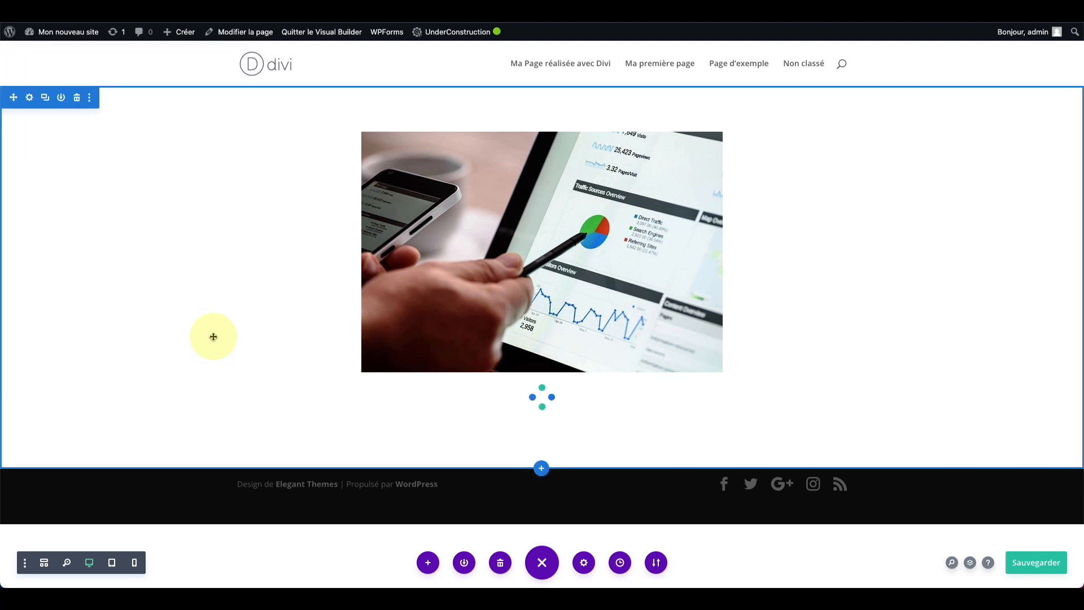
scroll(358, 327, down, 2)
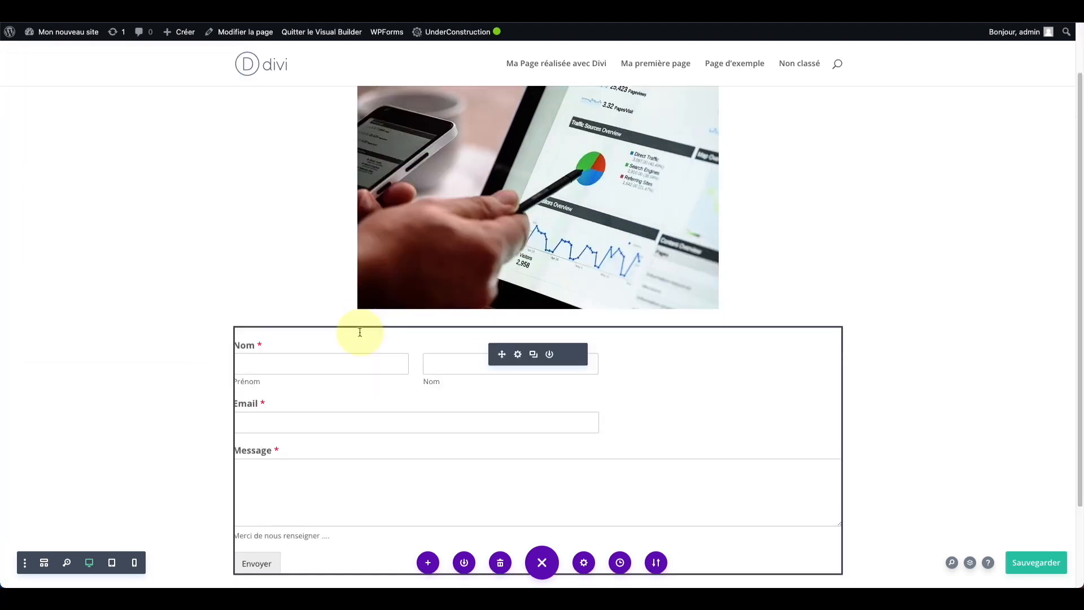
scroll(374, 393, down, 1)
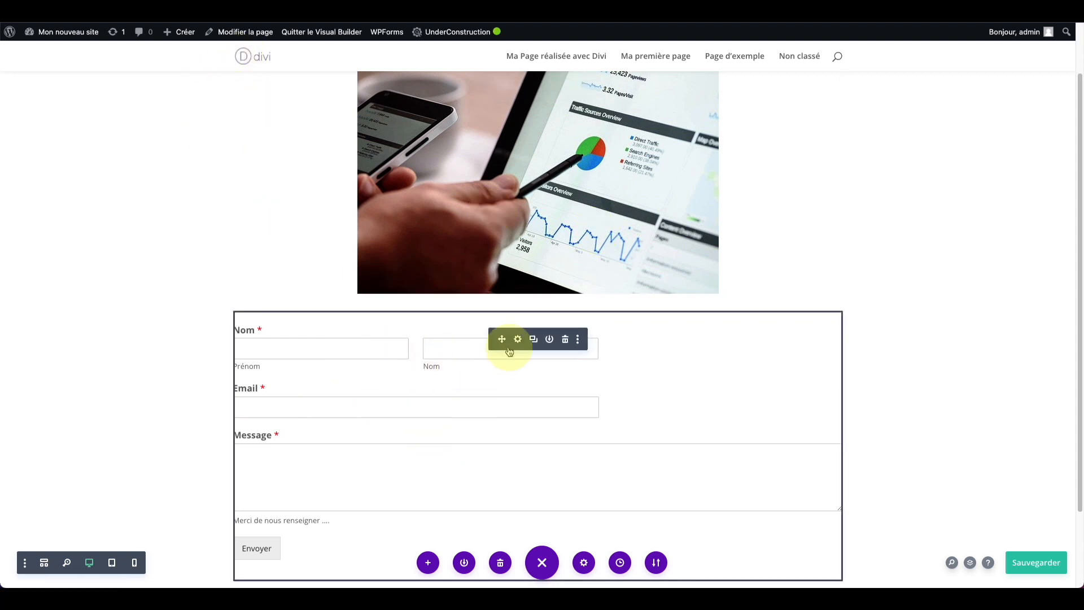
Set the form's Texte module width to 63%, align the module to the centre and save its settings
click(518, 340)
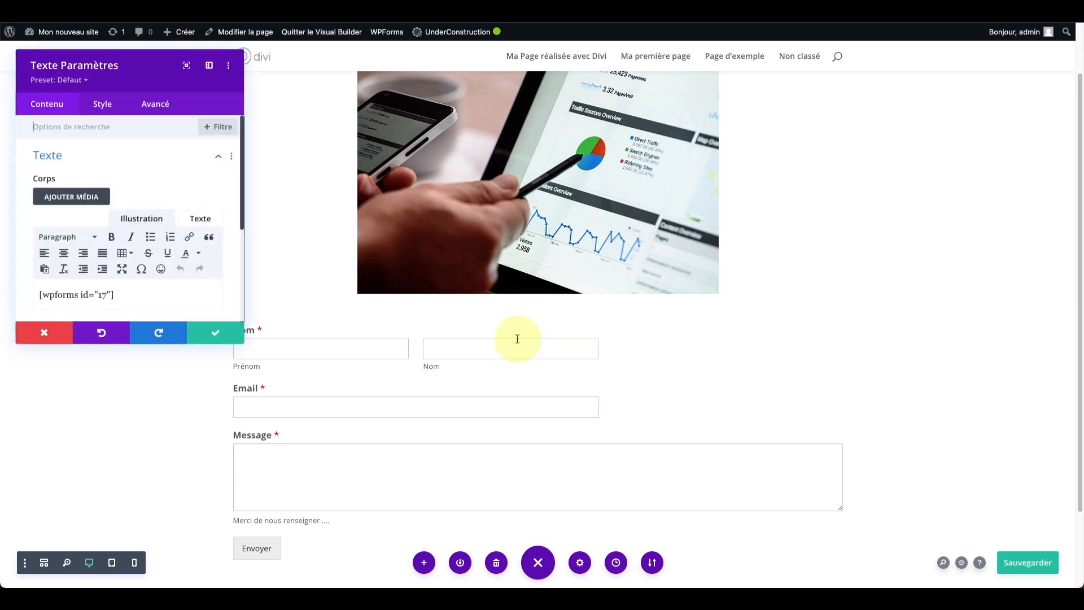
click(103, 107)
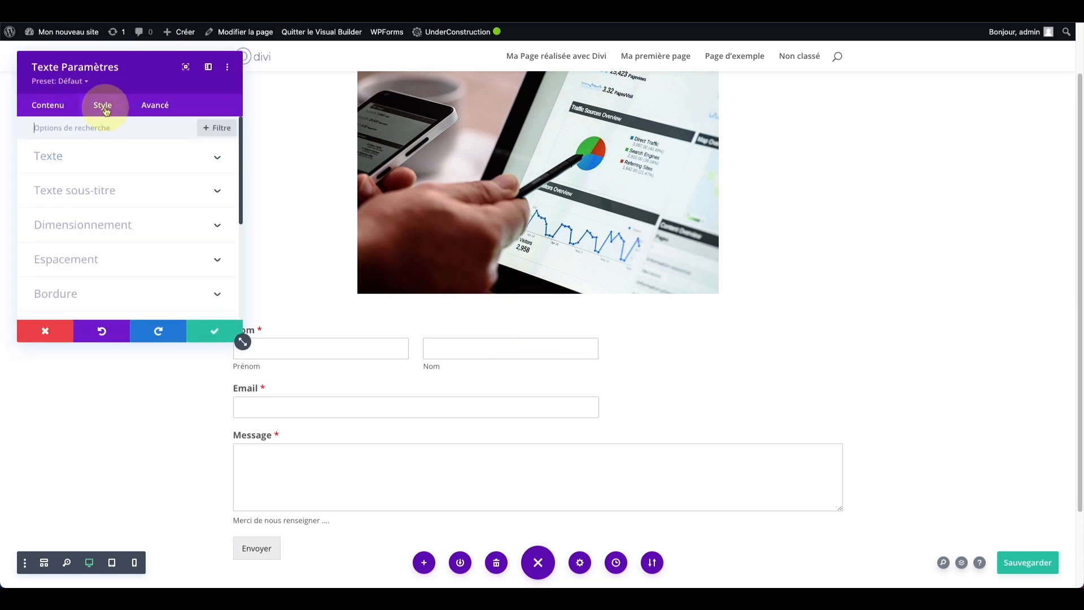
click(134, 232)
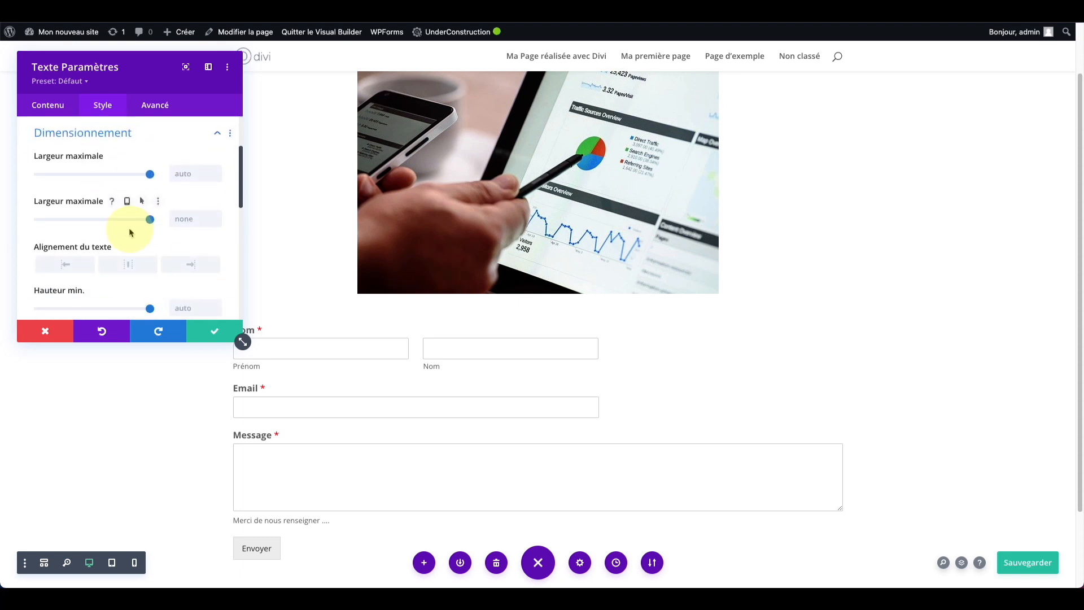
drag(148, 173, 91, 181)
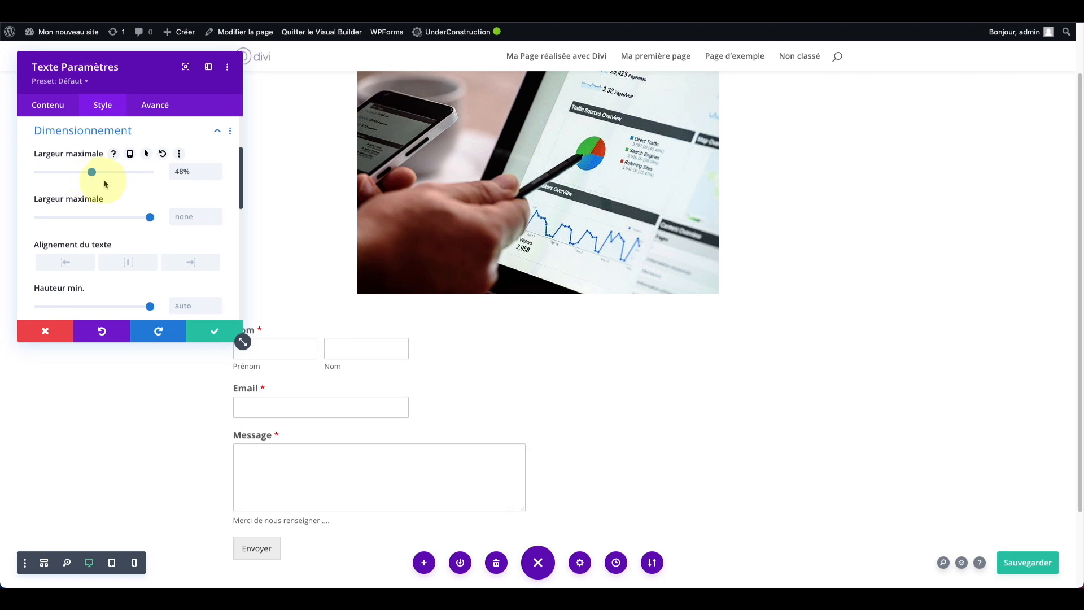
click(115, 269)
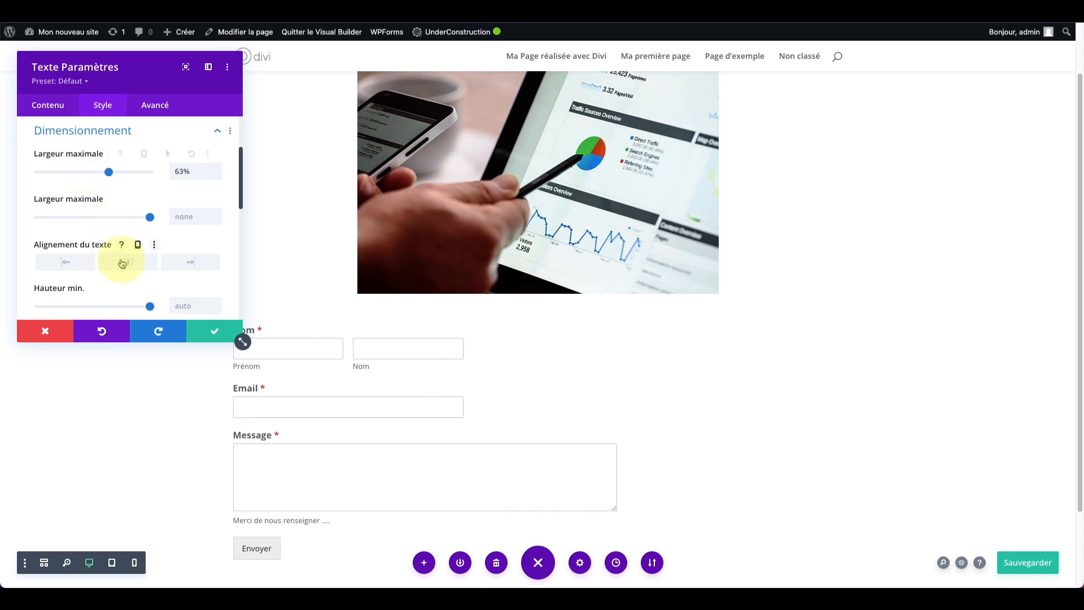
click(217, 342)
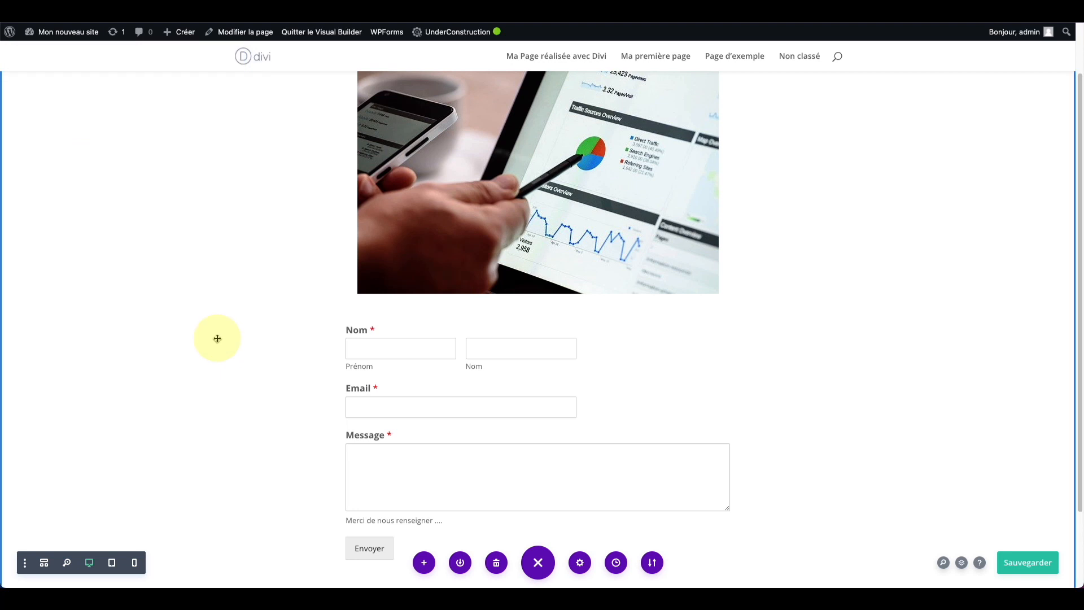